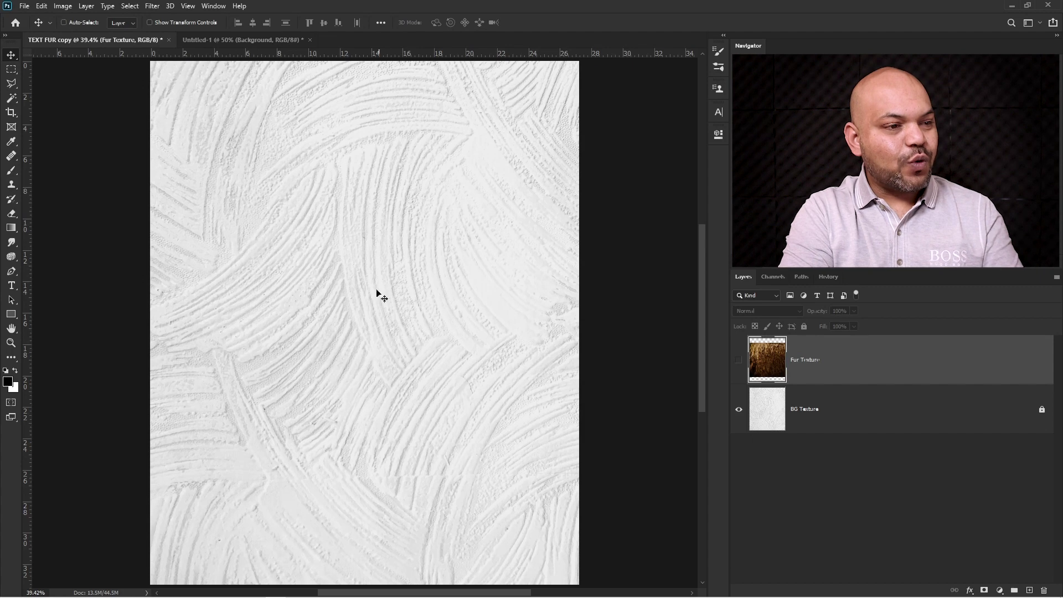
# - Make the Fur Texture layer visible above the white BG Texture
pyautogui.click(738, 361)
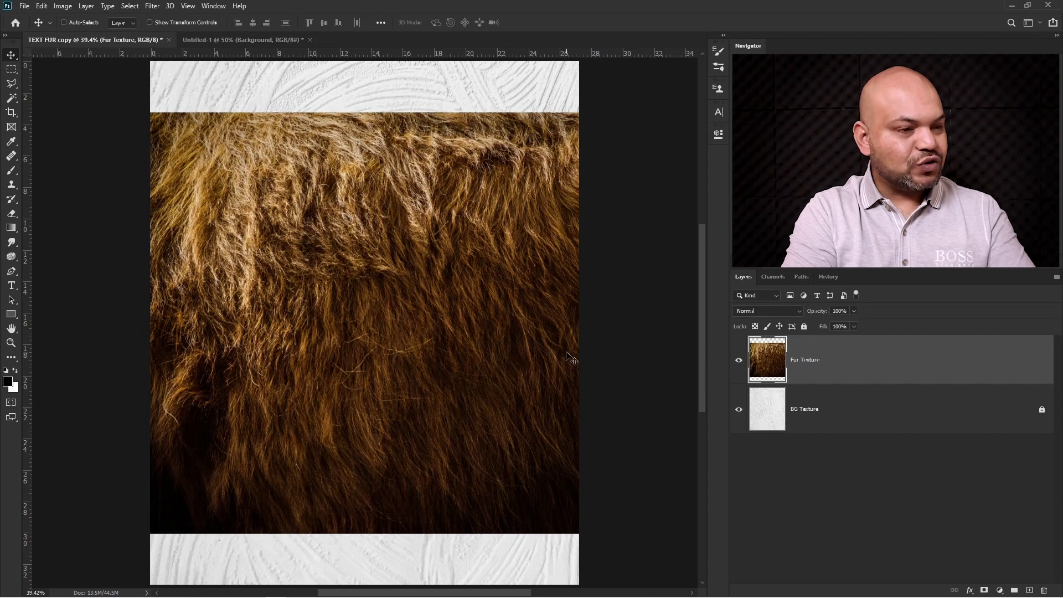
# - Type a white letter T on a new text layer over the fur
pyautogui.moveTo(9, 288); pyautogui.dragTo(48, 285)
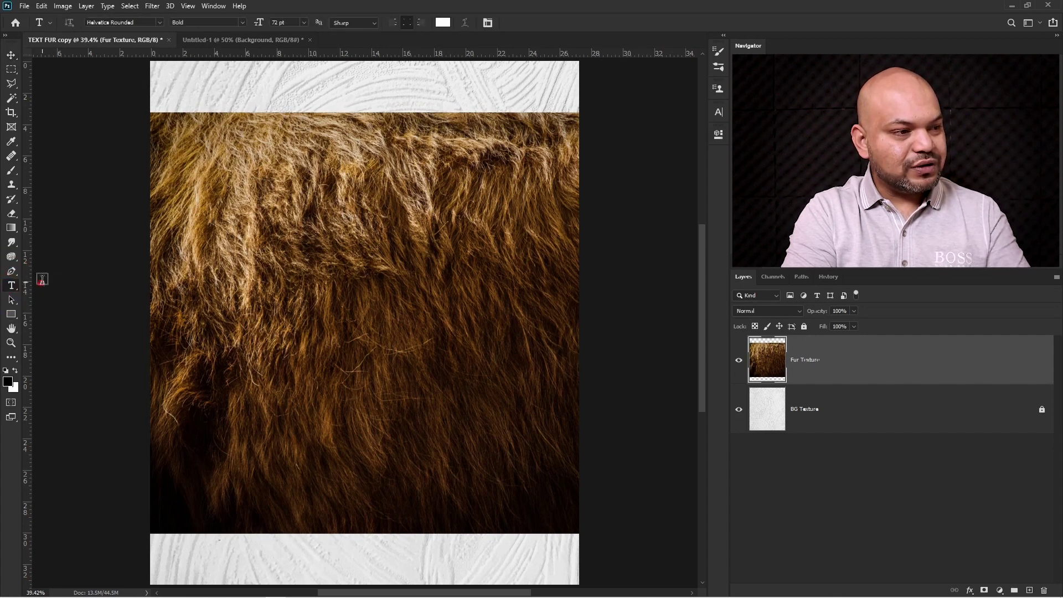
pyautogui.click(349, 274)
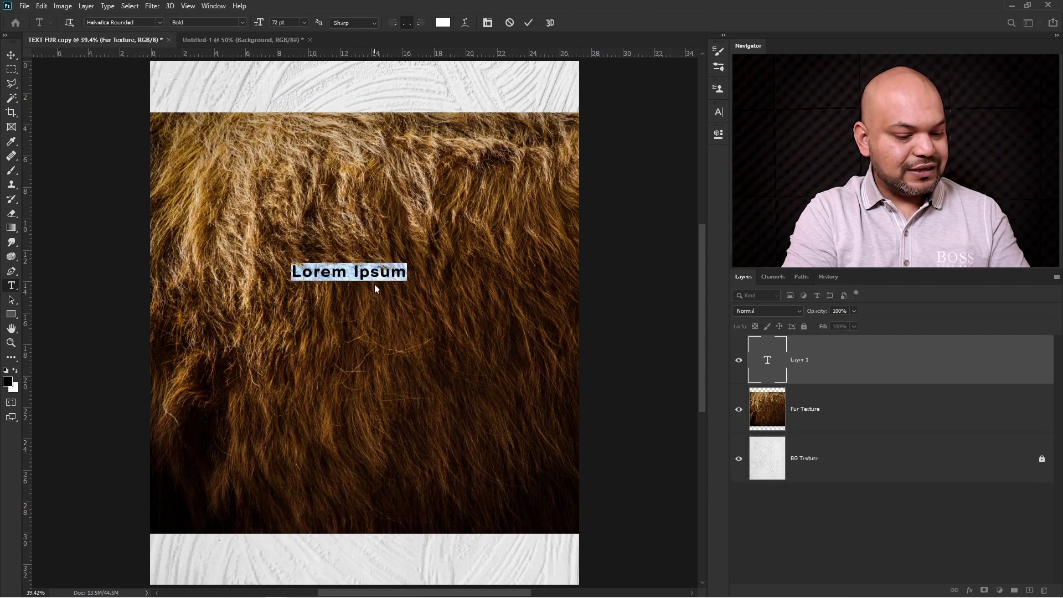
pyautogui.press('BackSpace')
pyautogui.write('T')
pyautogui.click(11, 55)
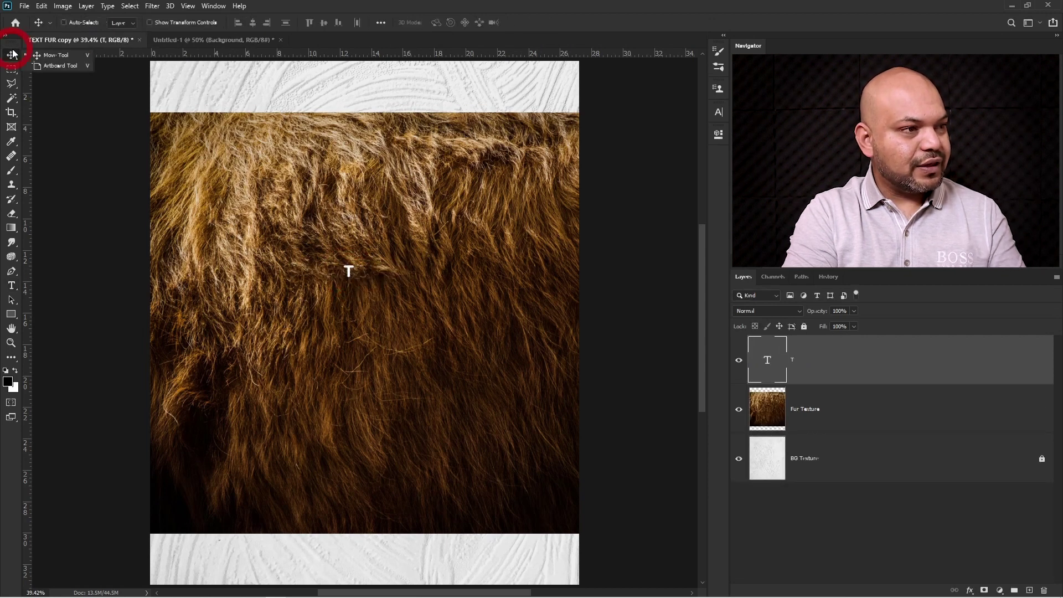
# - Scale the T up to a large letter with Free Transform
pyautogui.click(42, 6)
pyautogui.click(143, 247)
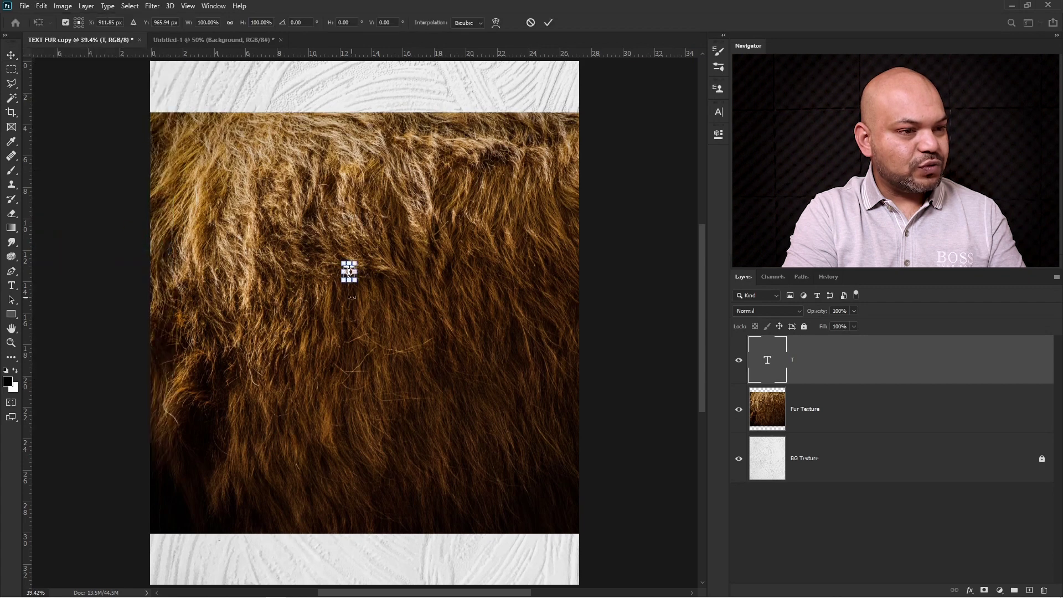
pyautogui.moveTo(357, 281); pyautogui.dragTo(504, 496)
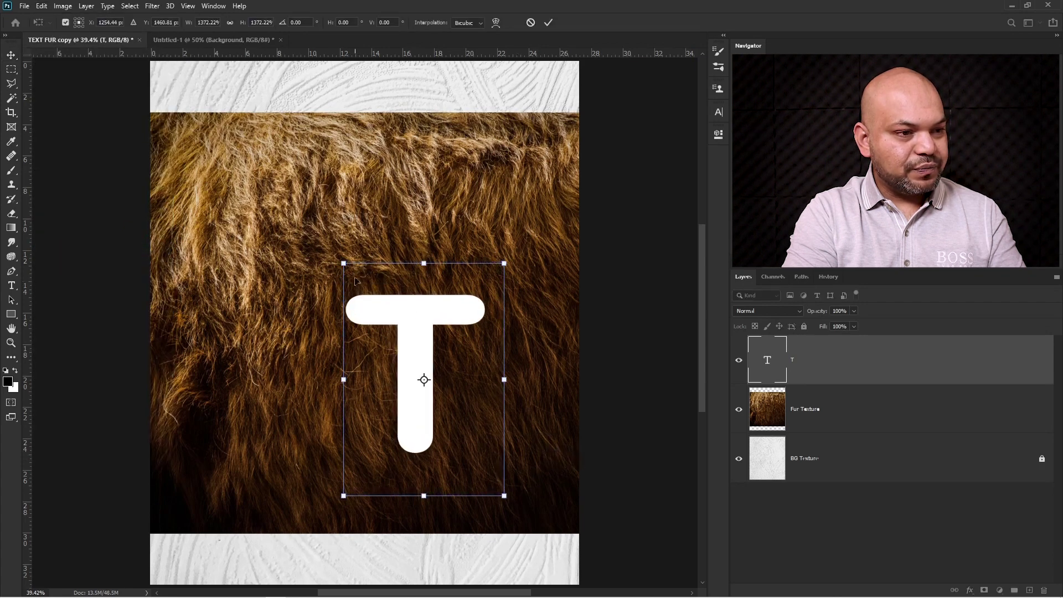
pyautogui.moveTo(343, 264); pyautogui.dragTo(258, 136)
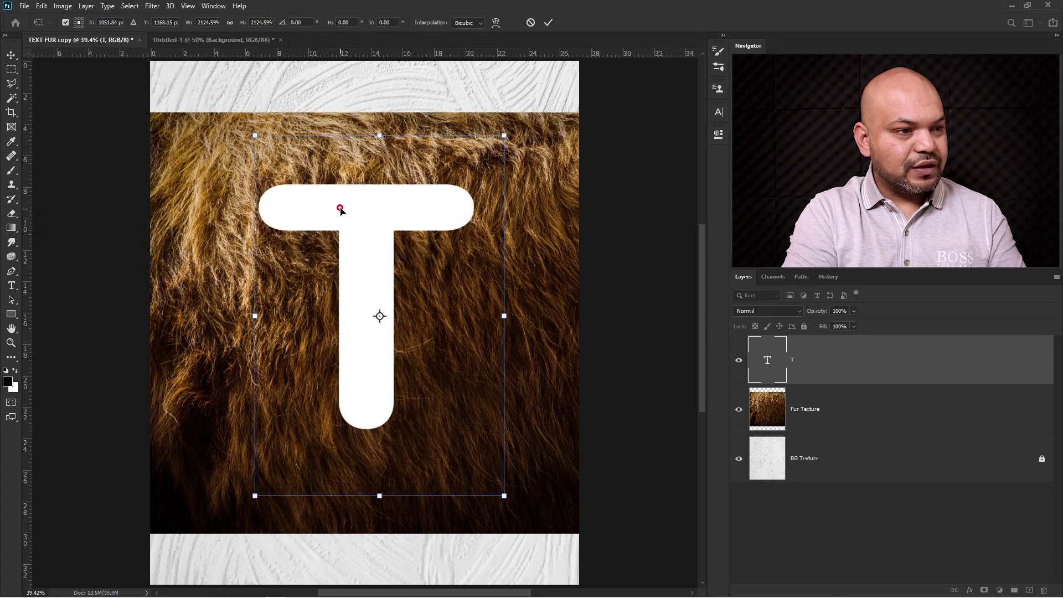
pyautogui.press('Return')
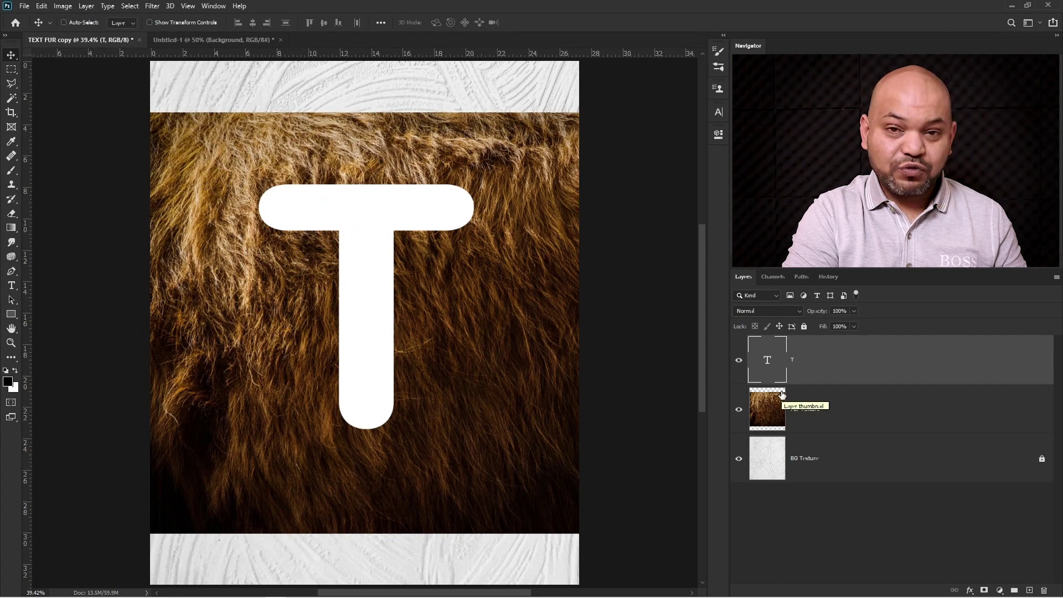
# - Load the T's outline as a selection, hide the T layer, and mask Fur Texture to it
pyautogui.keyDown('ctrl'); pyautogui.click(767, 367); pyautogui.keyUp('ctrl')
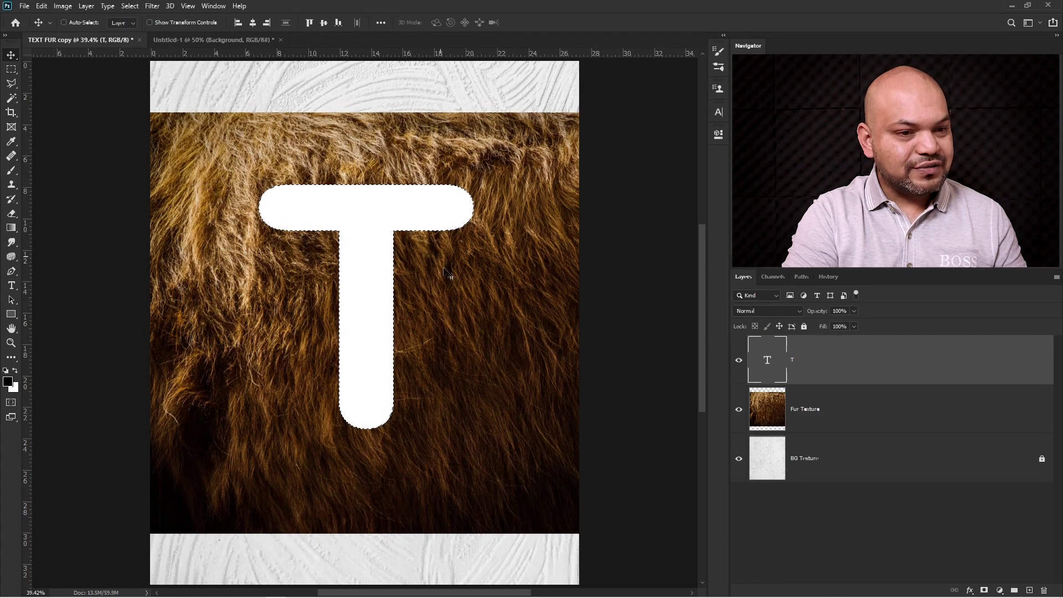
pyautogui.click(738, 361)
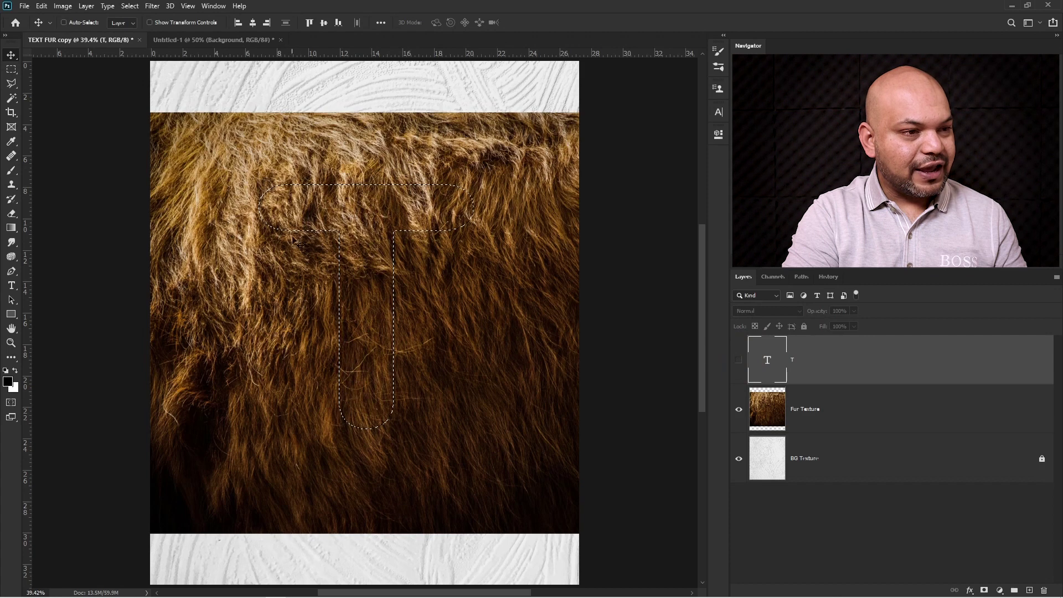
pyautogui.click(831, 410)
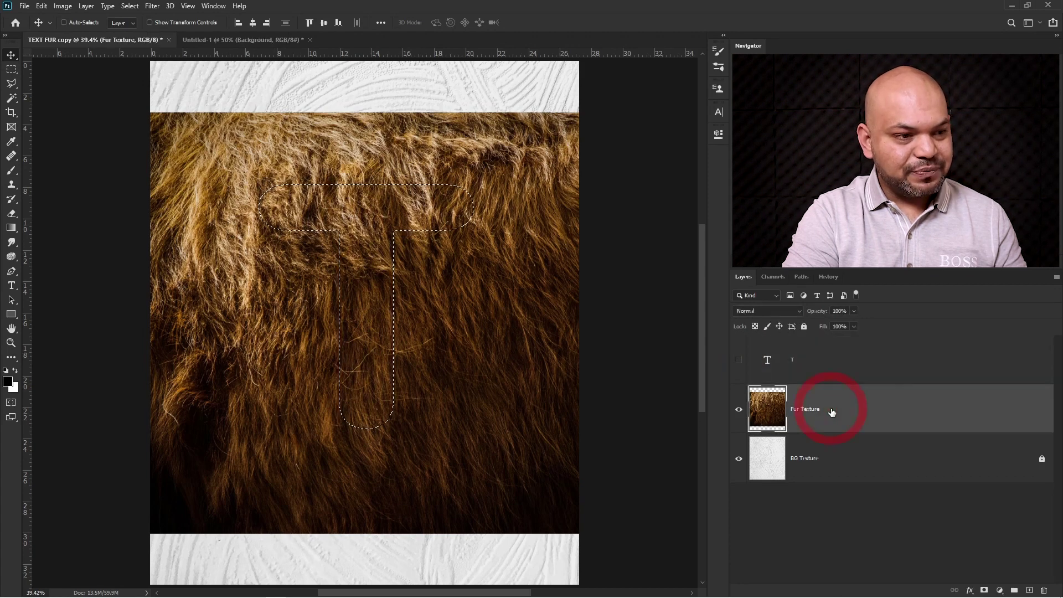
pyautogui.click(984, 590)
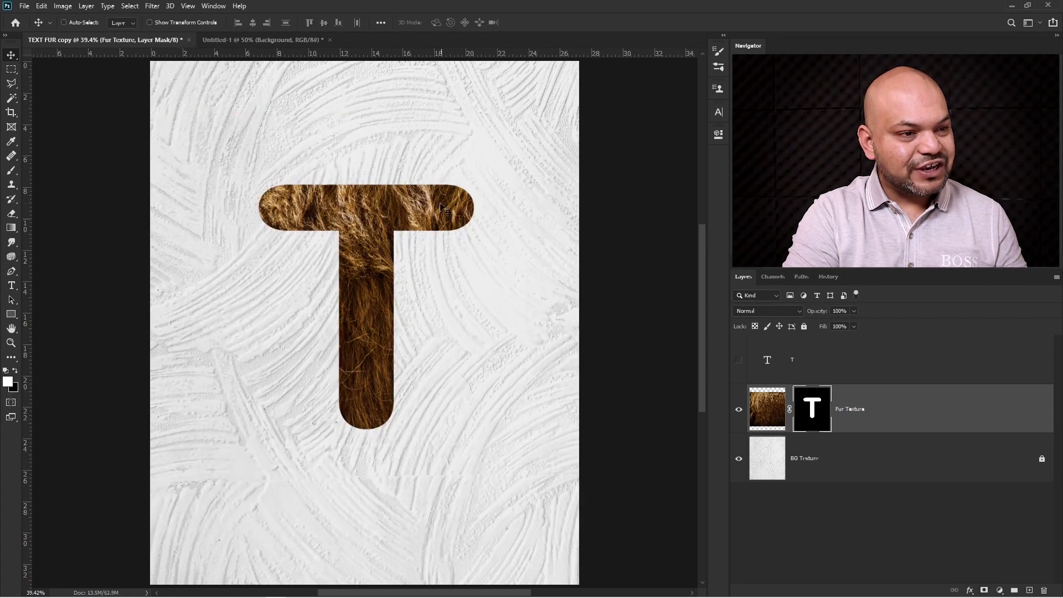
pyautogui.press('b')
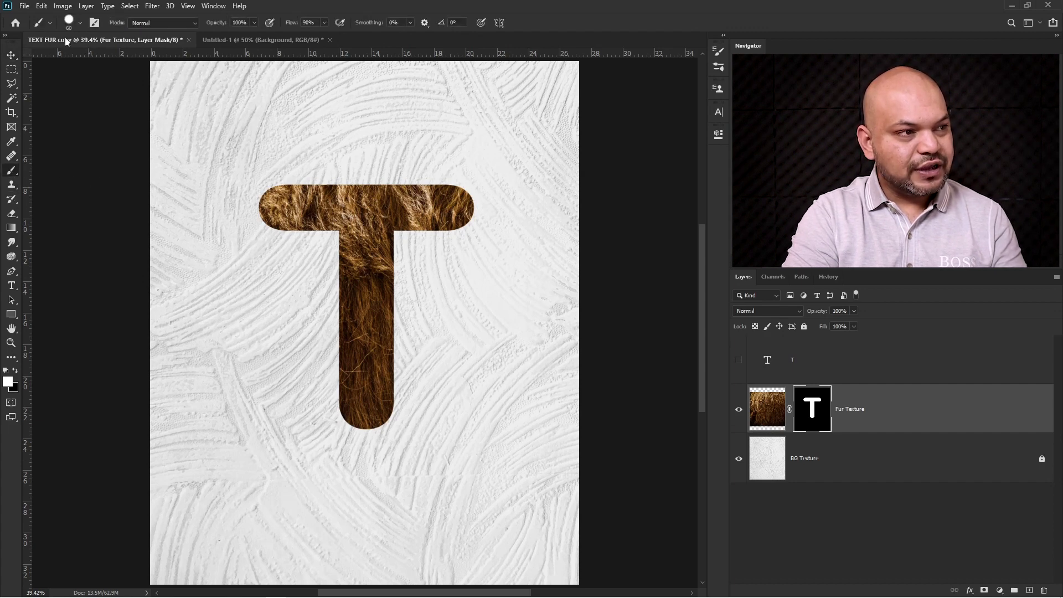
# - Restore the Legacy Brushes sets from the Brush Preset picker's gear menu
pyautogui.click(79, 25)
pyautogui.moveTo(148, 164); pyautogui.dragTo(149, 252)
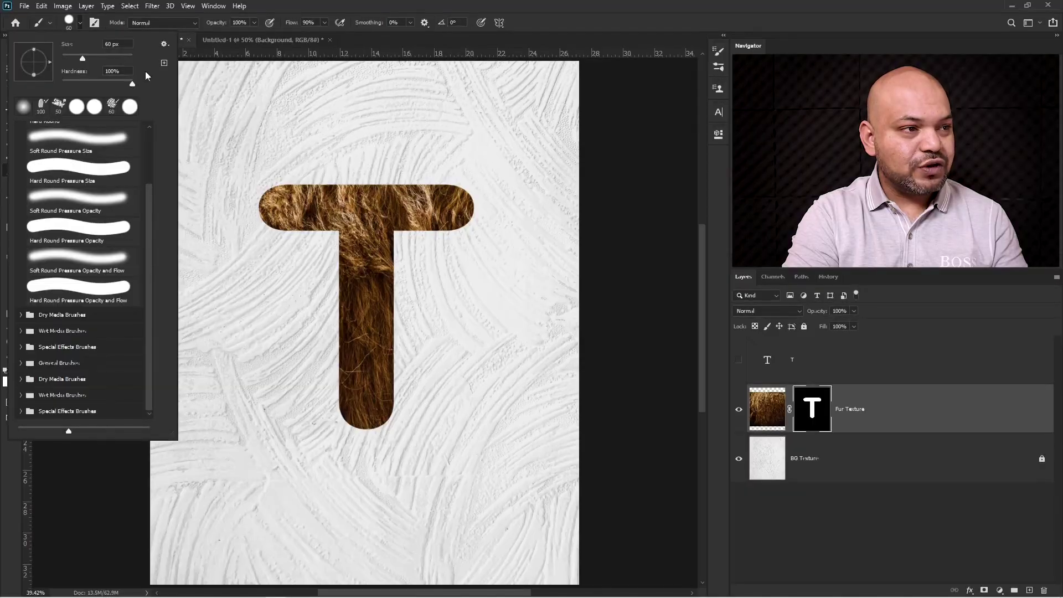
pyautogui.click(164, 44)
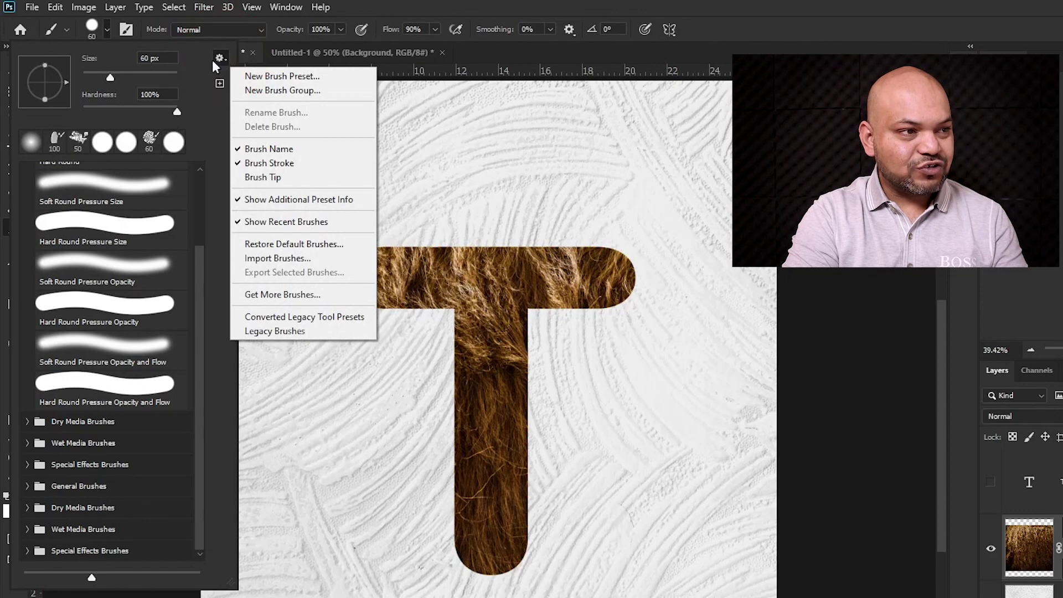
pyautogui.click(313, 331)
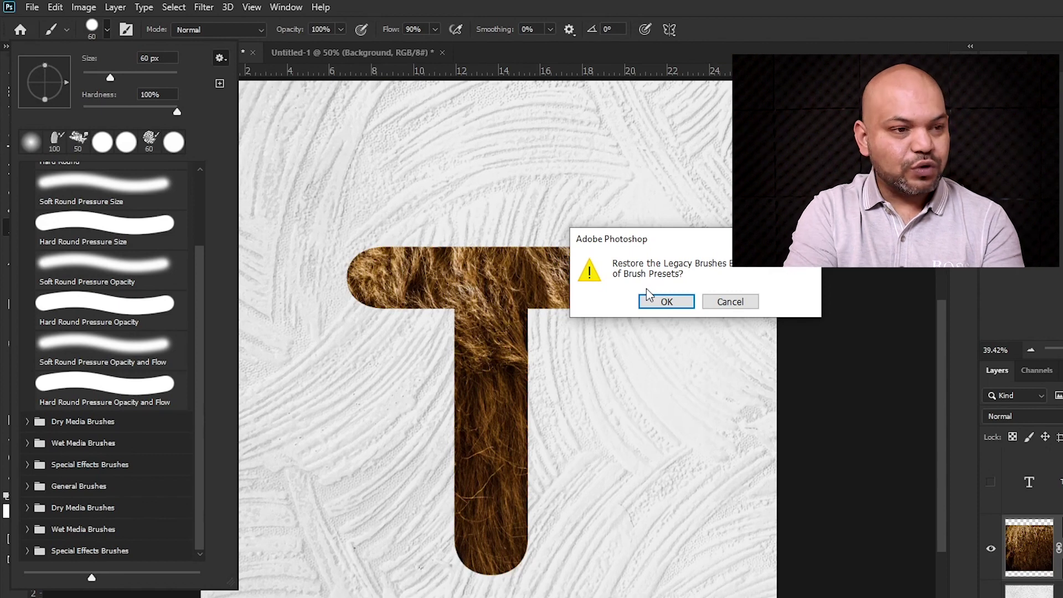
pyautogui.click(667, 302)
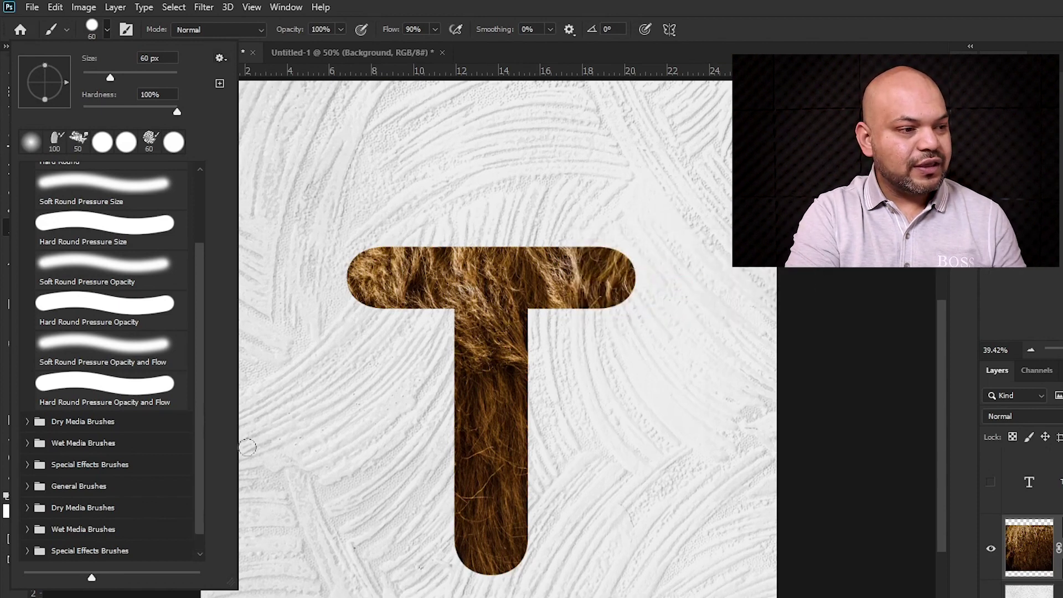
# - Choose the Dune Grass brush from Legacy Brushes > Default Brushes
pyautogui.scroll(-1, 197, 477)
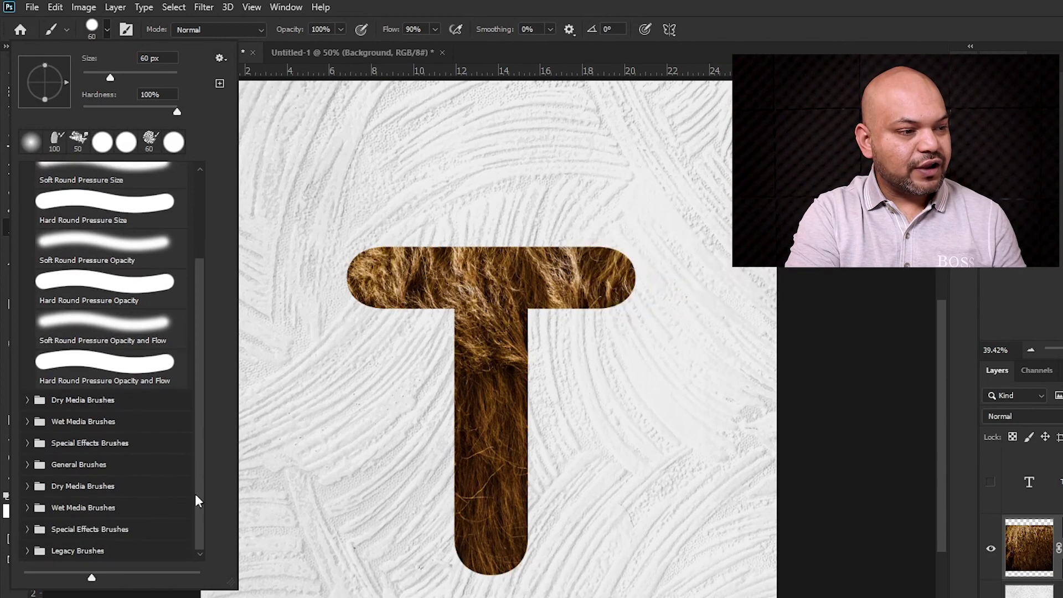
pyautogui.click(75, 551)
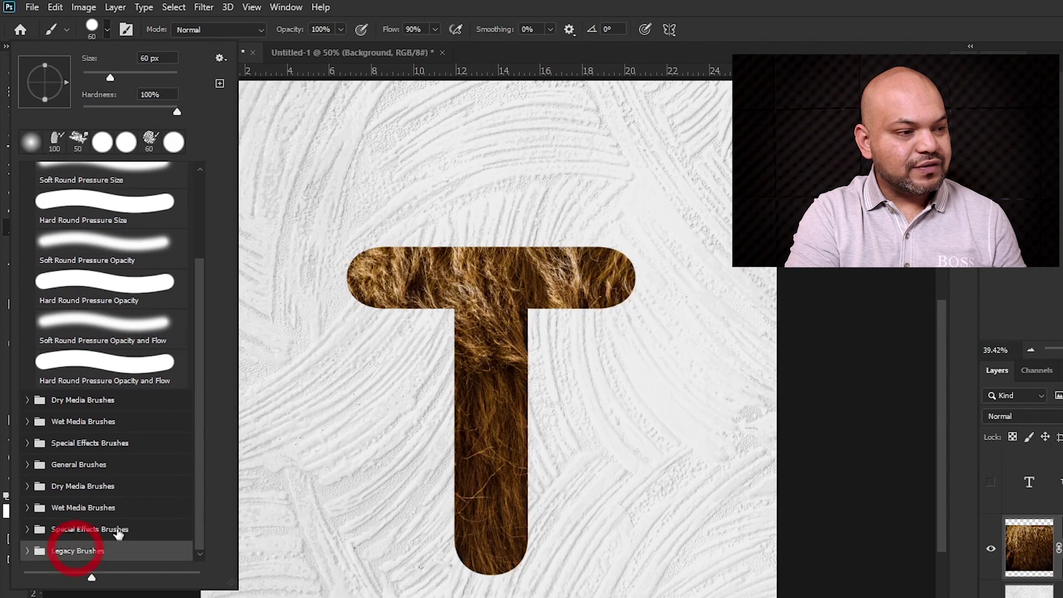
pyautogui.click(28, 551)
pyautogui.scroll(-3, 194, 385)
pyautogui.scroll(-8, 180, 476)
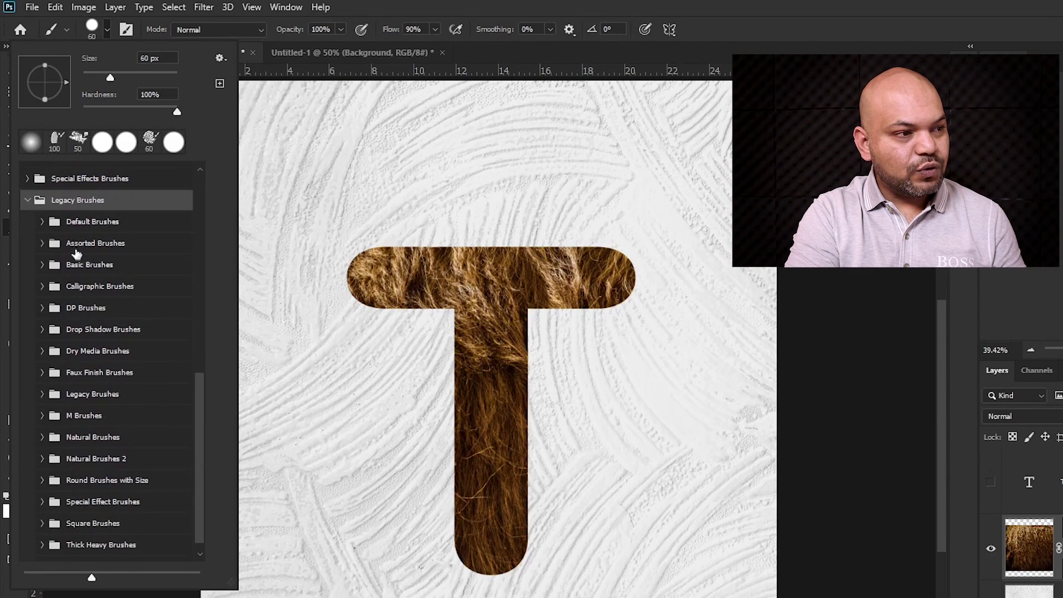
pyautogui.click(42, 221)
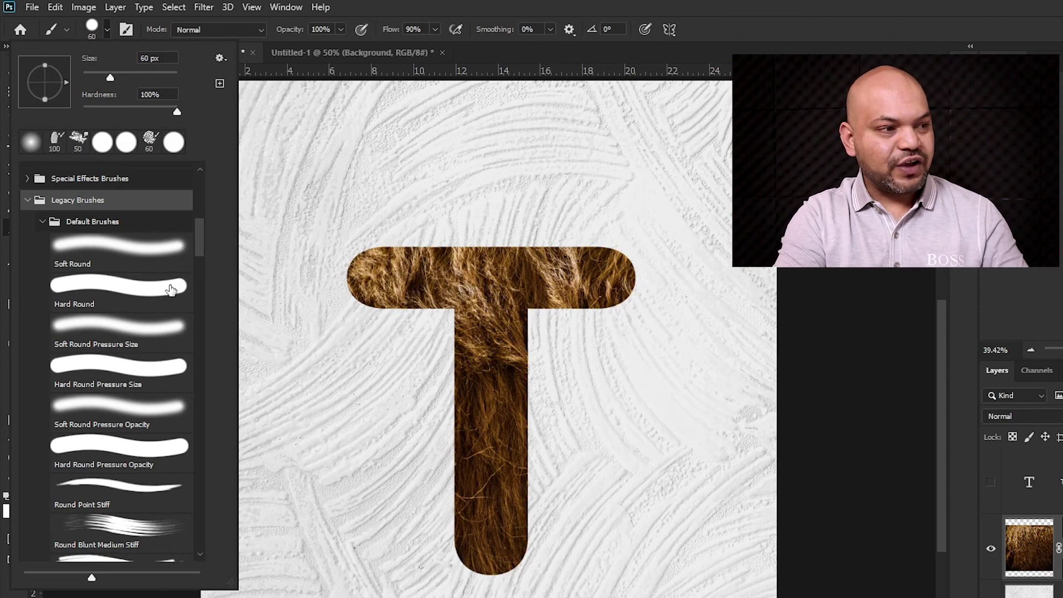
pyautogui.moveTo(199, 241); pyautogui.dragTo(199, 447)
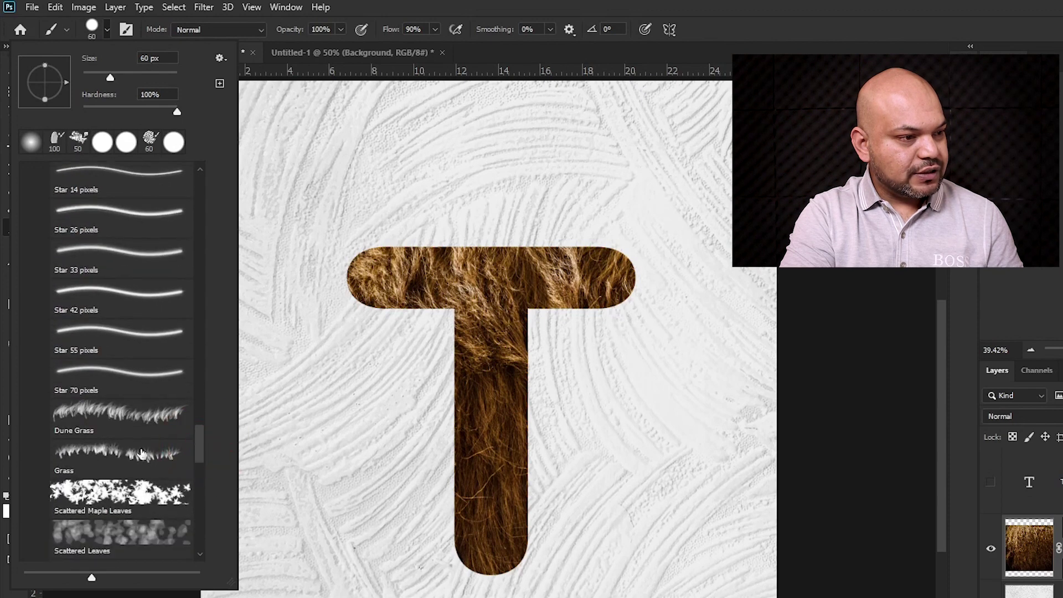
pyautogui.click(118, 420)
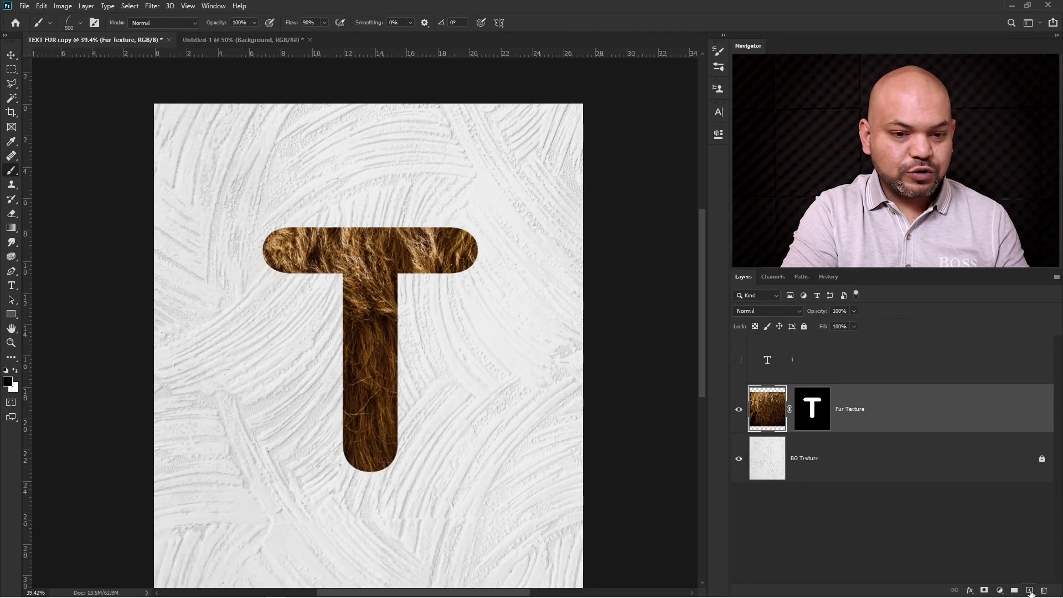
# - Add Layer 1, hide Fur Texture, and paint test Dune Grass strokes
pyautogui.click(1029, 590)
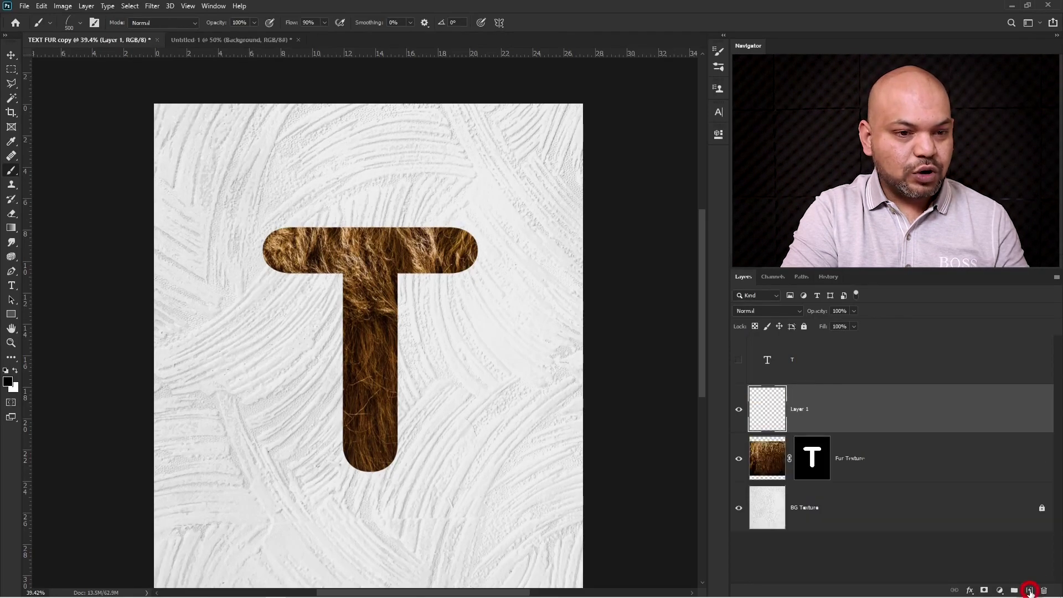
pyautogui.click(739, 460)
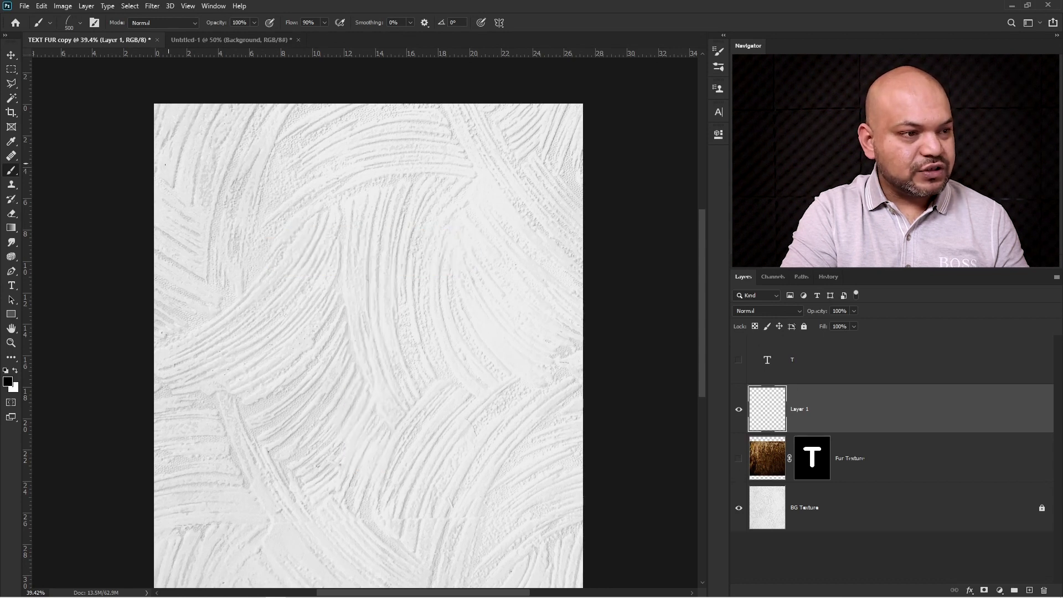
pyautogui.moveTo(235, 197)
pyautogui.mouseDown()
pyautogui.moveTo(300, 207)
pyautogui.moveTo(437, 188)
pyautogui.moveTo(456, 263)
pyautogui.moveTo(321, 293)
pyautogui.moveTo(258, 333)
pyautogui.moveTo(288, 389)
pyautogui.moveTo(363, 356)
pyautogui.moveTo(508, 365)
pyautogui.moveTo(456, 463)
pyautogui.moveTo(326, 446)
pyautogui.moveTo(277, 471)
pyautogui.mouseUp()
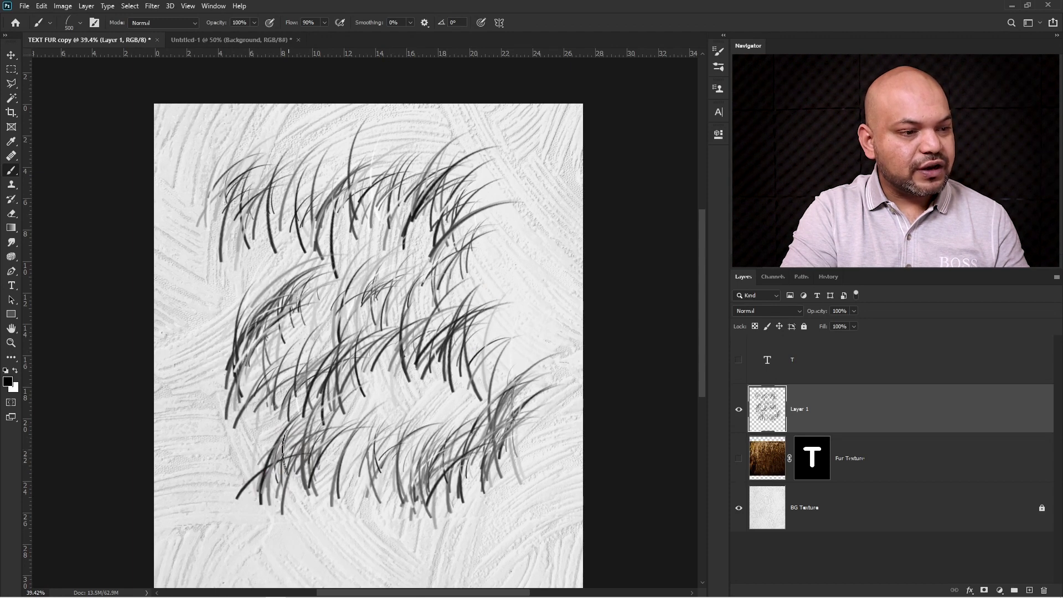
pyautogui.moveTo(340, 283); pyautogui.dragTo(338, 253)
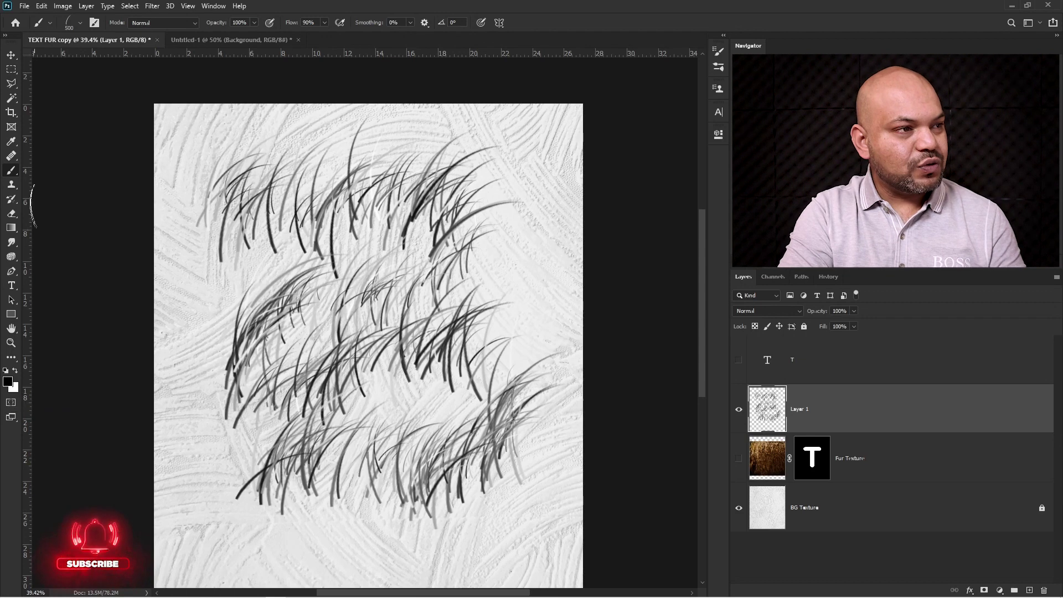
# - Turn off Color Dynamics and replace the test layer with a fresh empty layer
pyautogui.click(94, 23)
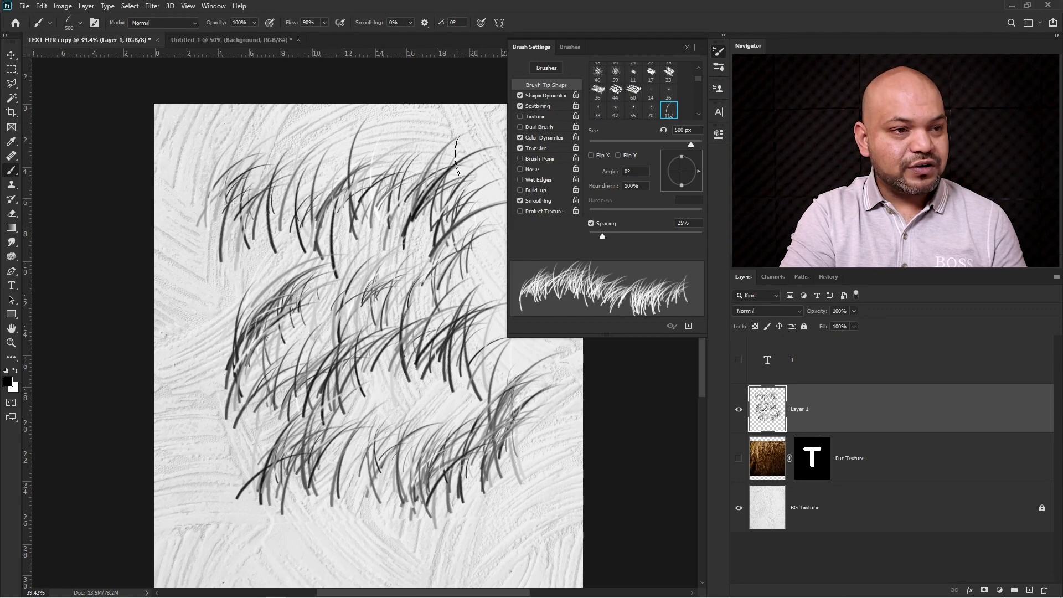
pyautogui.click(519, 137)
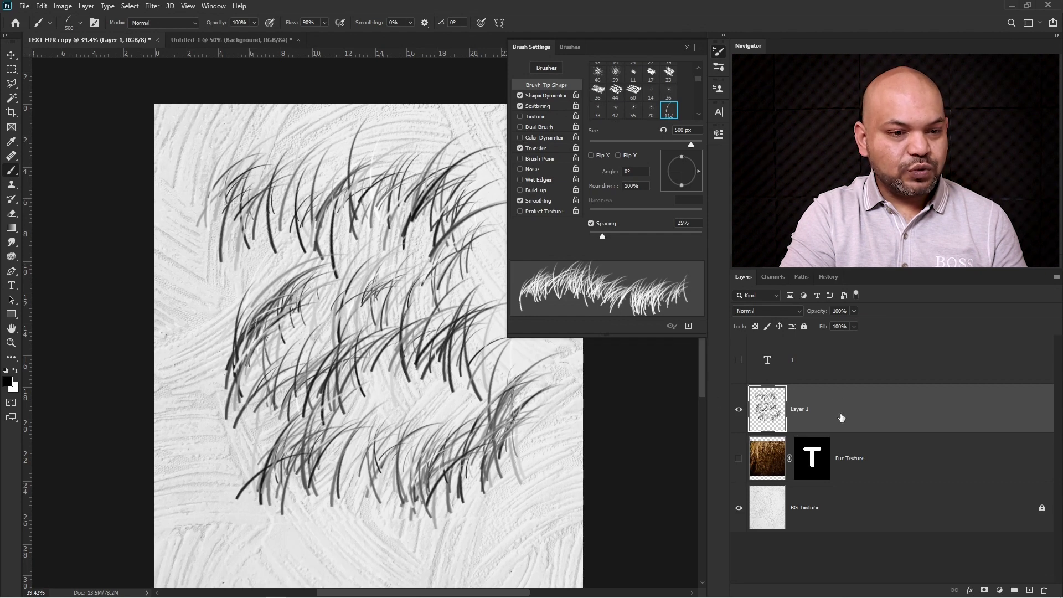
pyautogui.click(1043, 591)
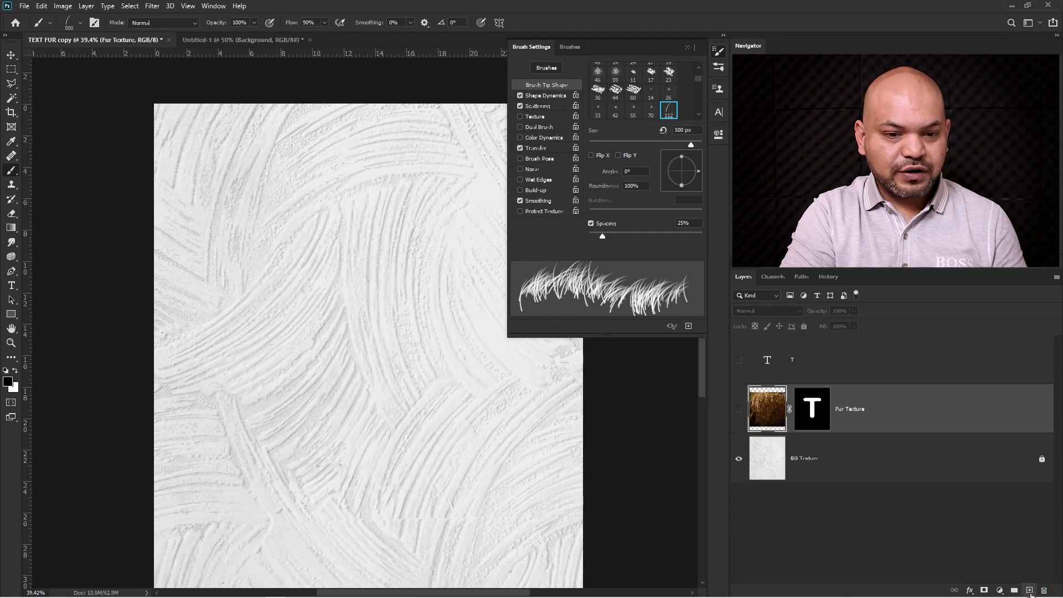
pyautogui.click(1030, 590)
# - Test black fur strokes on the new layer, then clear them
pyautogui.moveTo(249, 210)
pyautogui.mouseDown()
pyautogui.moveTo(363, 209)
pyautogui.moveTo(389, 247)
pyautogui.moveTo(322, 301)
pyautogui.moveTo(318, 330)
pyautogui.moveTo(411, 361)
pyautogui.moveTo(421, 406)
pyautogui.moveTo(379, 439)
pyautogui.mouseUp()
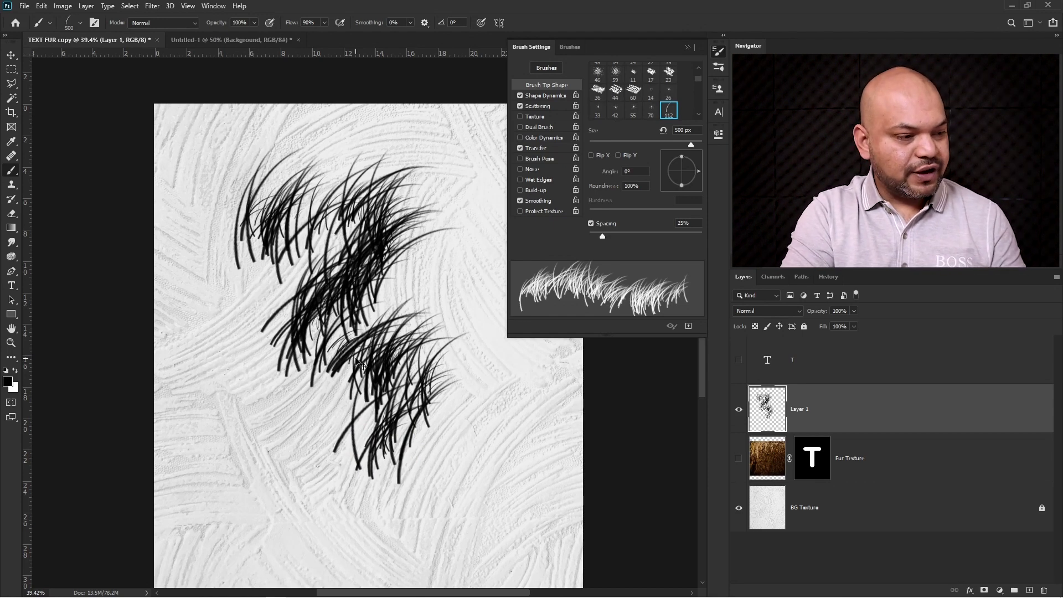
pyautogui.hotkey('ctrl', 'a')
pyautogui.press('Delete')
pyautogui.hotkey('ctrl', 'd')
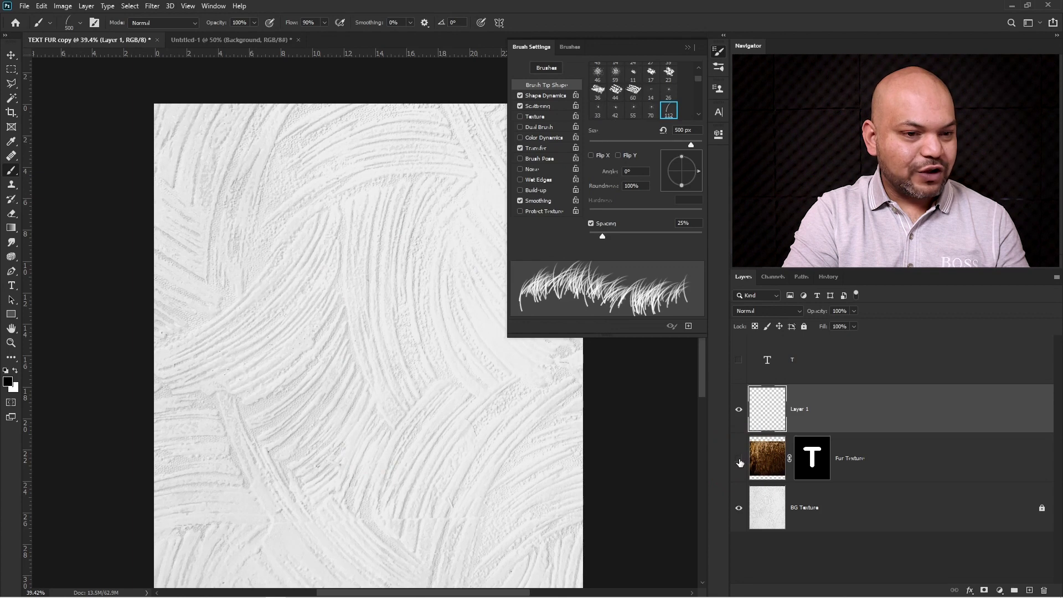
# - Show Fur Texture, target its mask, and paint white fur strands along the T's top
pyautogui.click(739, 459)
pyautogui.click(812, 458)
pyautogui.press('x')
pyautogui.moveTo(279, 208); pyautogui.dragTo(468, 194)
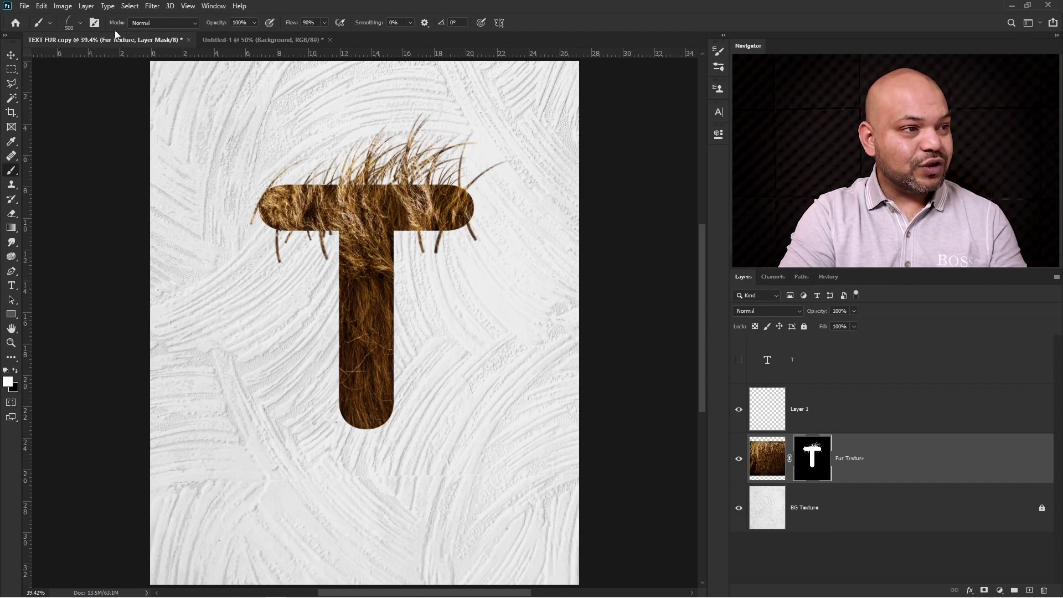
# - Try a smaller grass brush around the T's bar and stem, then undo the strokes
pyautogui.click(80, 22)
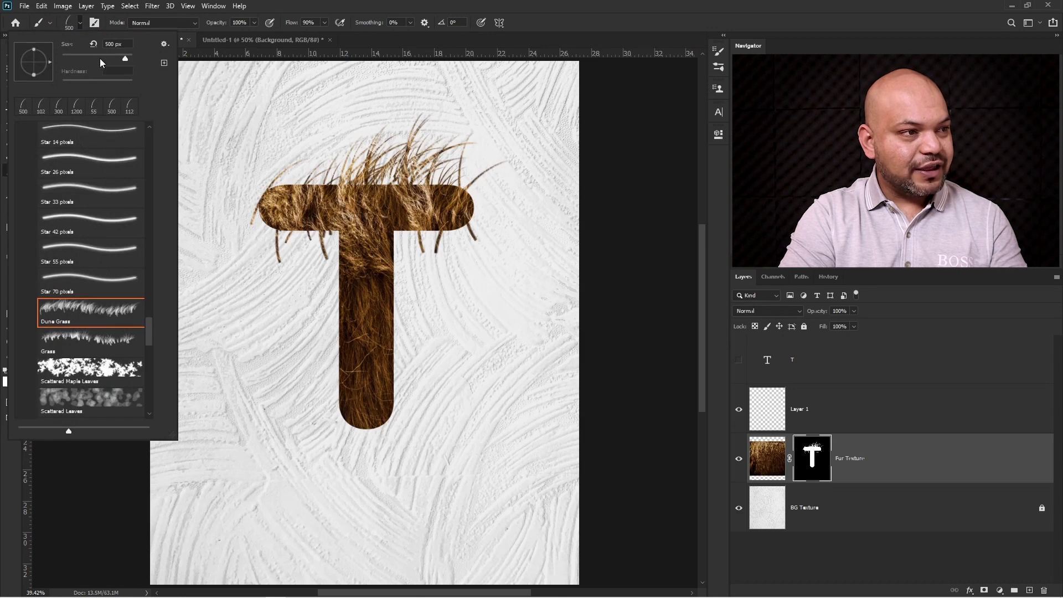
pyautogui.click(95, 59)
pyautogui.moveTo(244, 219)
pyautogui.mouseDown()
pyautogui.moveTo(286, 264)
pyautogui.moveTo(335, 274)
pyautogui.mouseUp()
pyautogui.moveTo(337, 327)
pyautogui.mouseDown()
pyautogui.moveTo(300, 406)
pyautogui.moveTo(321, 422)
pyautogui.mouseUp()
pyautogui.hotkey('ctrl', 'z')
pyautogui.hotkey('ctrl', 'z')
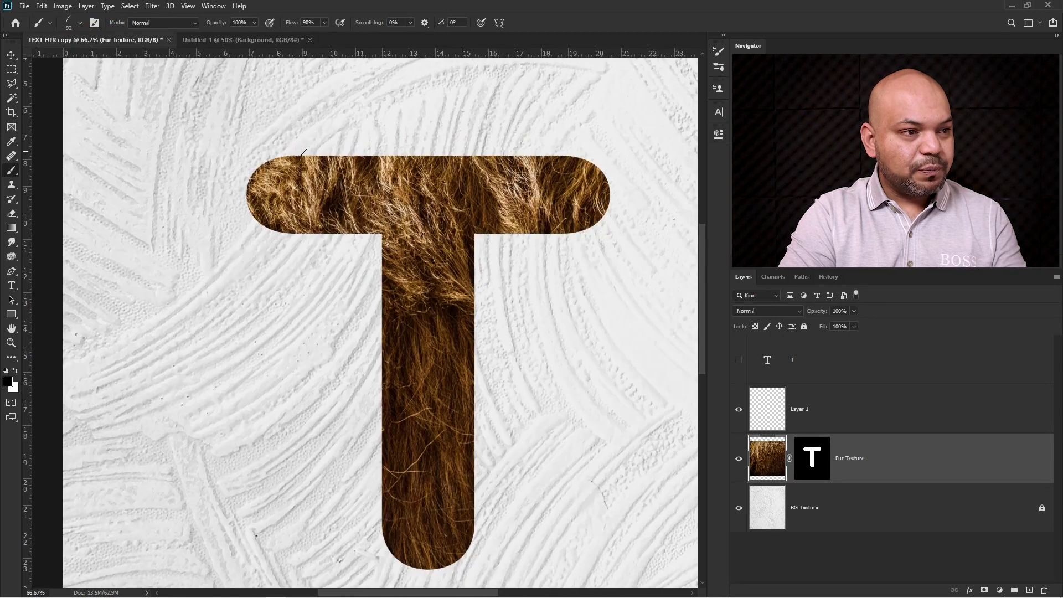
pyautogui.moveTo(303, 151)
pyautogui.mouseDown()
pyautogui.moveTo(396, 163)
pyautogui.moveTo(487, 155)
pyautogui.mouseUp()
pyautogui.hotkey('ctrl', 'z')
# - Brush fur strands along the crossbar's top edge on the T's layer mask
pyautogui.click(810, 465)
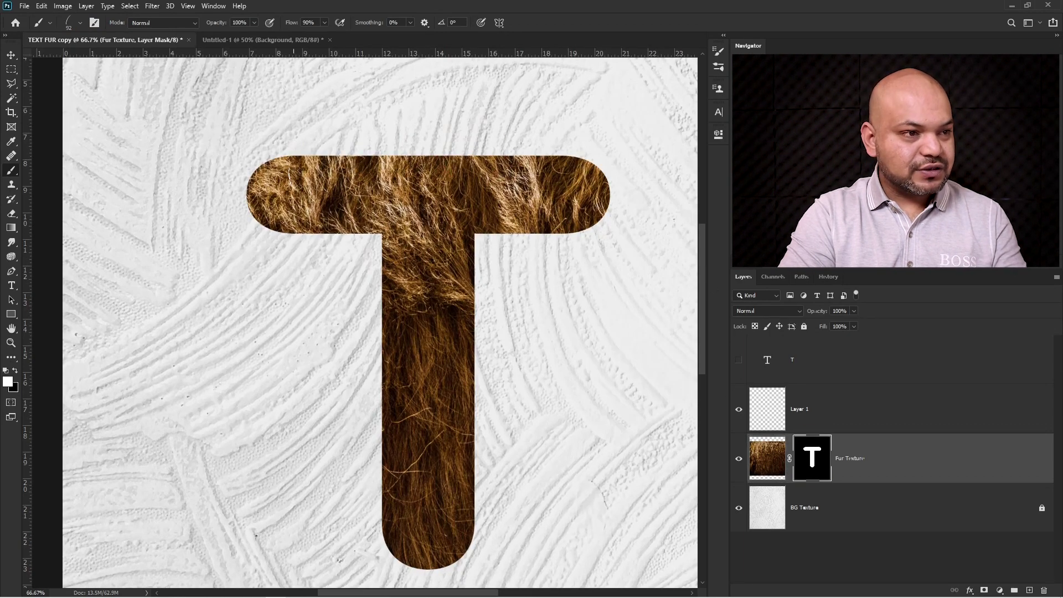
pyautogui.moveTo(283, 148)
pyautogui.mouseDown()
pyautogui.moveTo(566, 160)
pyautogui.moveTo(499, 149)
pyautogui.moveTo(309, 158)
pyautogui.mouseUp()
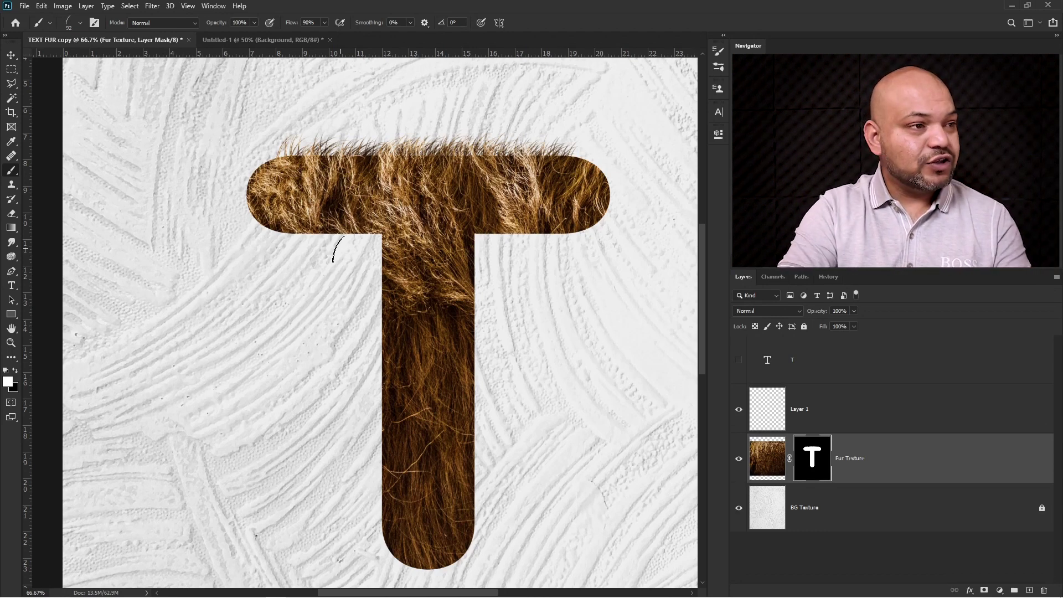
pyautogui.click(94, 23)
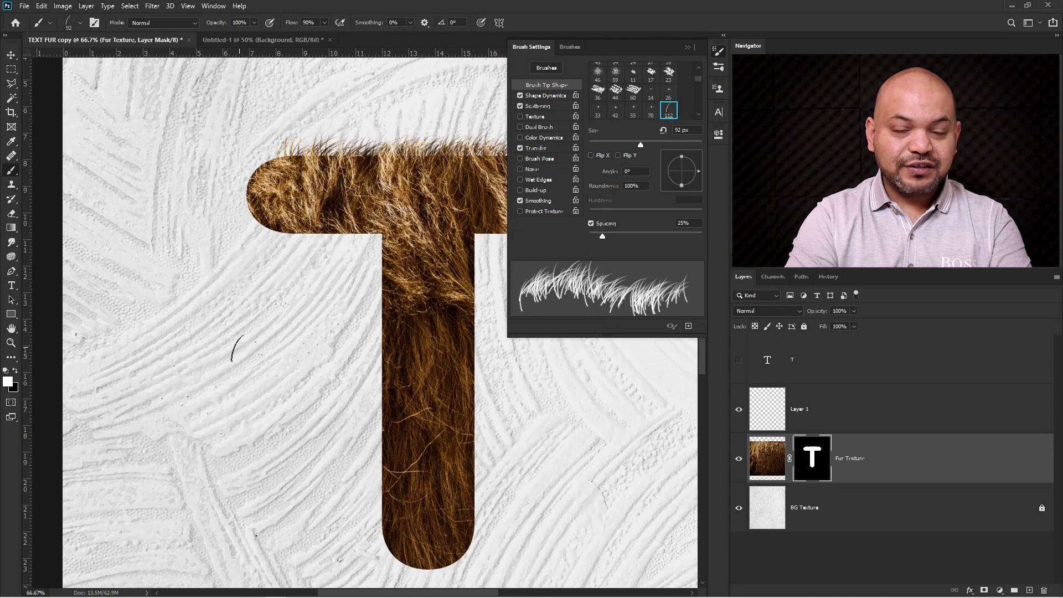
# - Test a 900 px Flip X fur brush by stamping strands left of the T
pyautogui.press('F5')
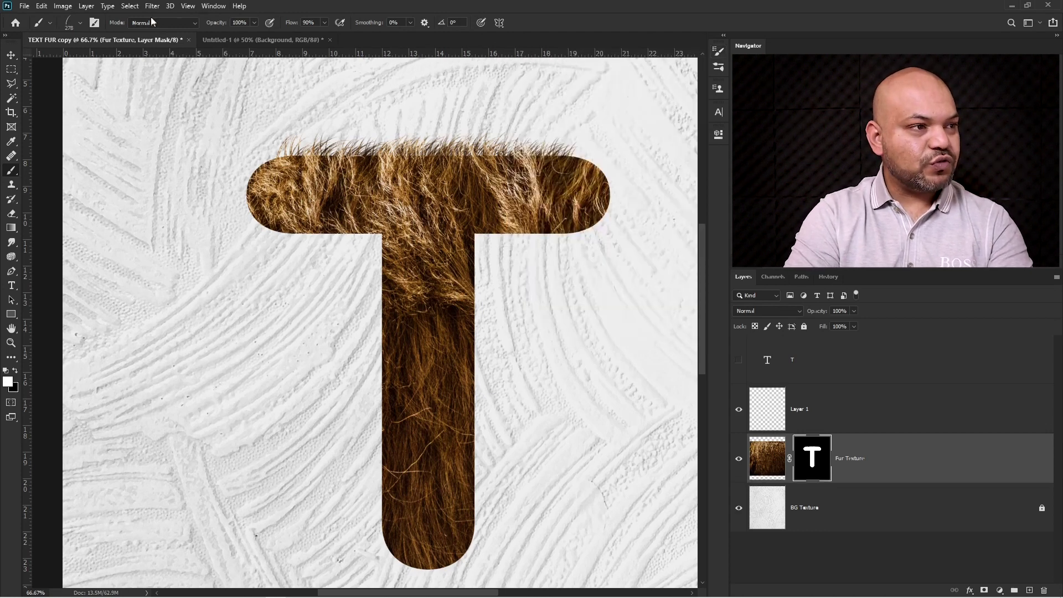
pyautogui.click(95, 23)
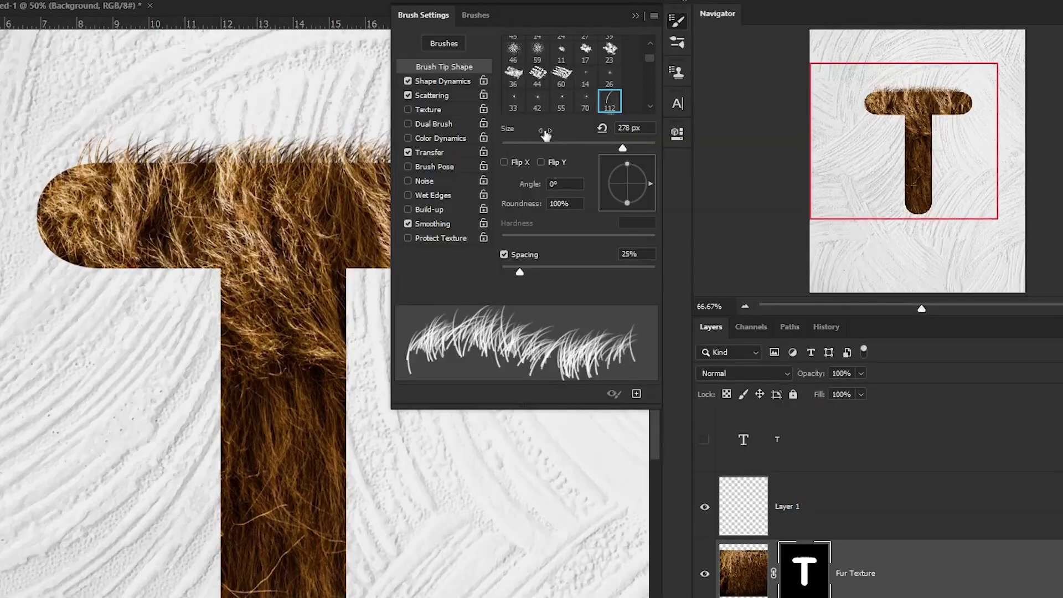
pyautogui.moveTo(603, 147); pyautogui.dragTo(623, 145)
pyautogui.press(']')
pyautogui.press(']')
pyautogui.press(']')
pyautogui.press(']')
pyautogui.press(']')
pyautogui.press(']')
pyautogui.press(']')
pyautogui.press(']')
pyautogui.click(506, 160)
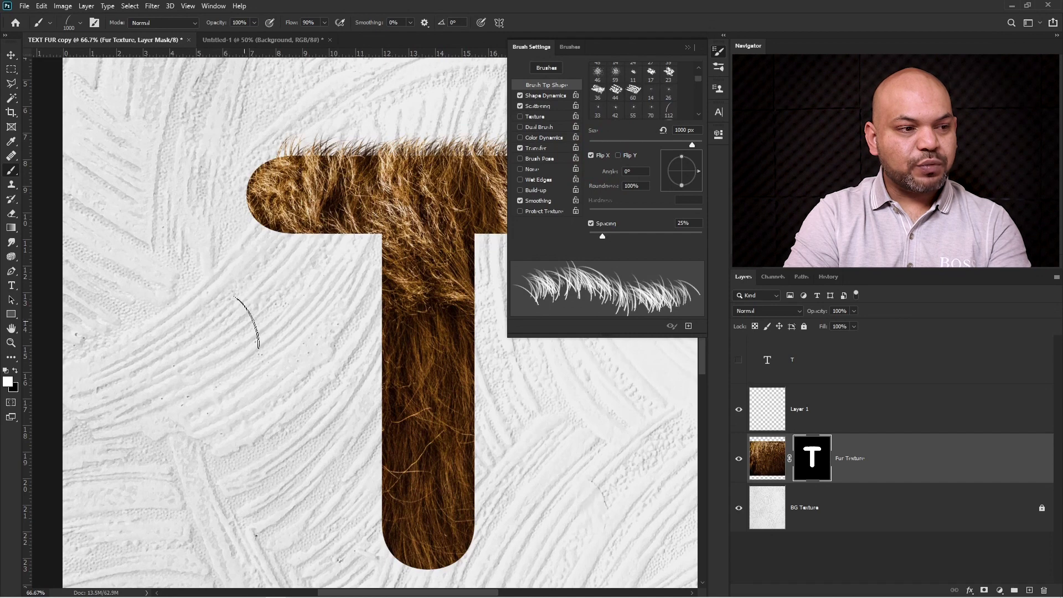
pyautogui.click(258, 315)
pyautogui.click(190, 320)
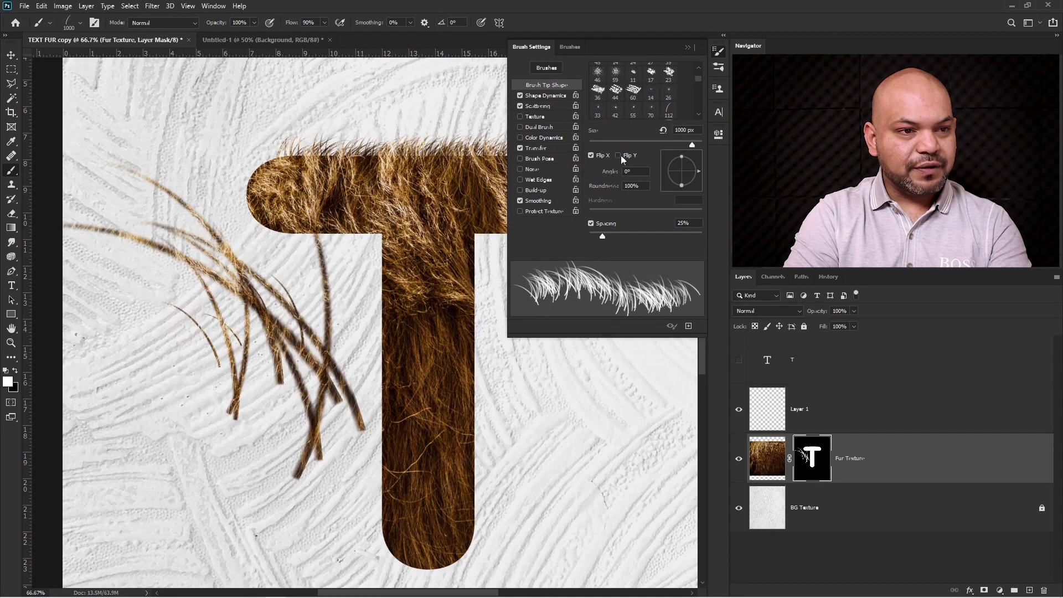
# - Switch from Flip X to Flip Y, test large strands left of the T, then undo them
pyautogui.click(591, 155)
pyautogui.click(166, 354)
pyautogui.click(243, 388)
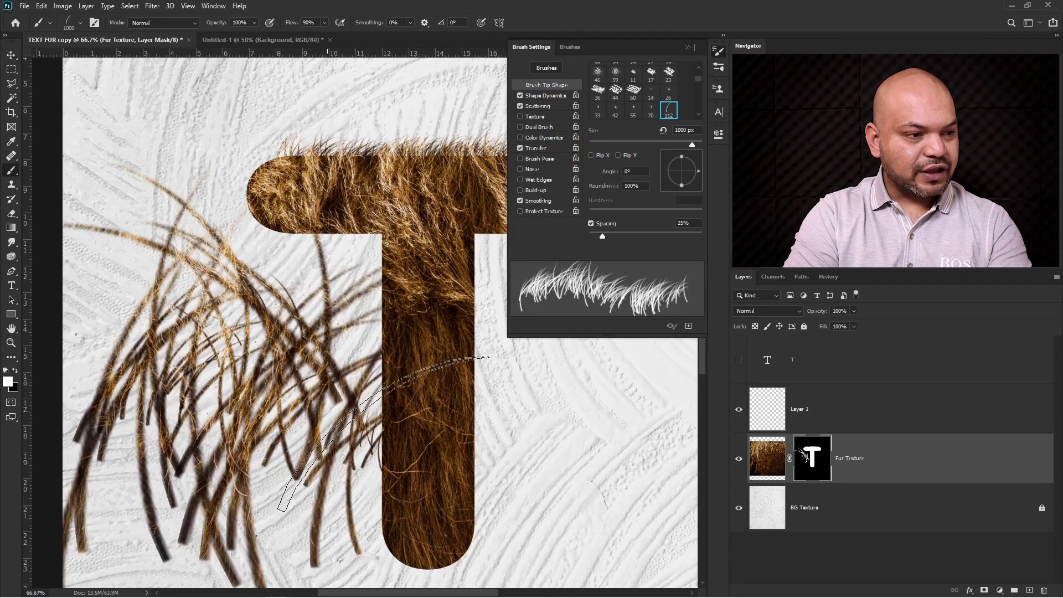
pyautogui.hotkey('ctrl', 'z')
pyautogui.hotkey('ctrl', 'shift', 'z')
pyautogui.hotkey('ctrl', 'z')
pyautogui.hotkey('ctrl', 'z')
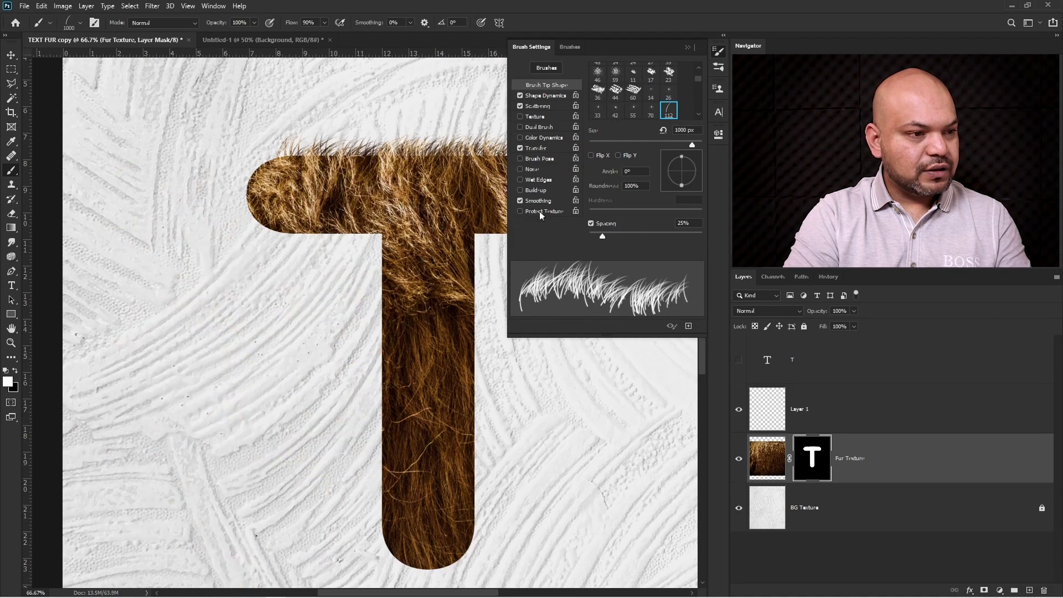
pyautogui.click(618, 157)
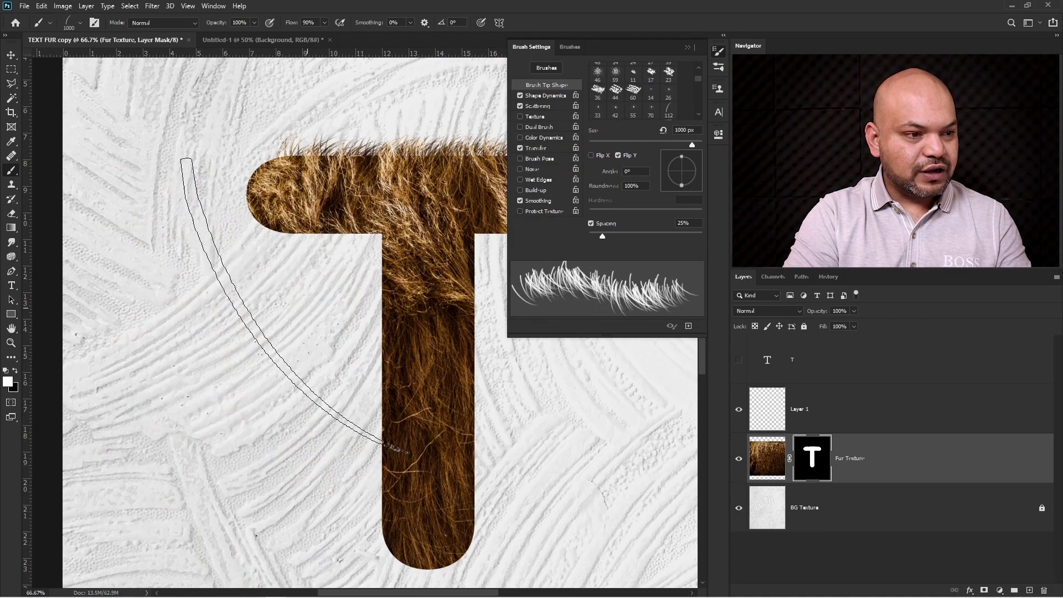
pyautogui.click(261, 332)
pyautogui.click(309, 361)
pyautogui.hotkey('ctrl', 'z')
pyautogui.hotkey('ctrl', 'z')
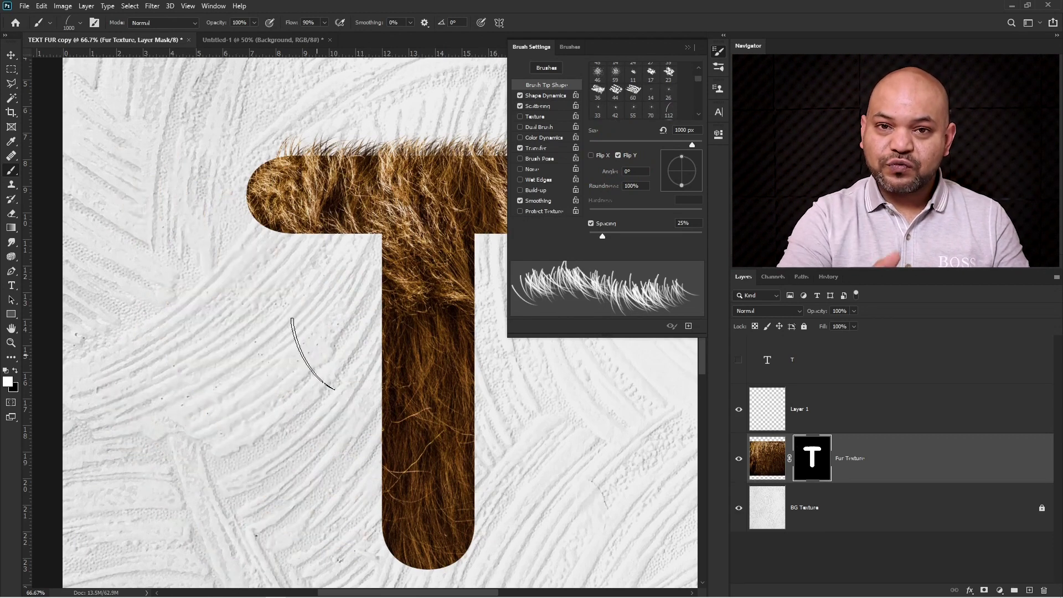
# - Settle the fur brush size at 70 px after undone test strokes
pyautogui.click(599, 144)
pyautogui.moveTo(351, 336); pyautogui.dragTo(331, 437)
pyautogui.hotkey('ctrl', 'z')
pyautogui.press(']')
pyautogui.press(']')
pyautogui.press(']')
pyautogui.press(']')
pyautogui.press(']')
pyautogui.press(']')
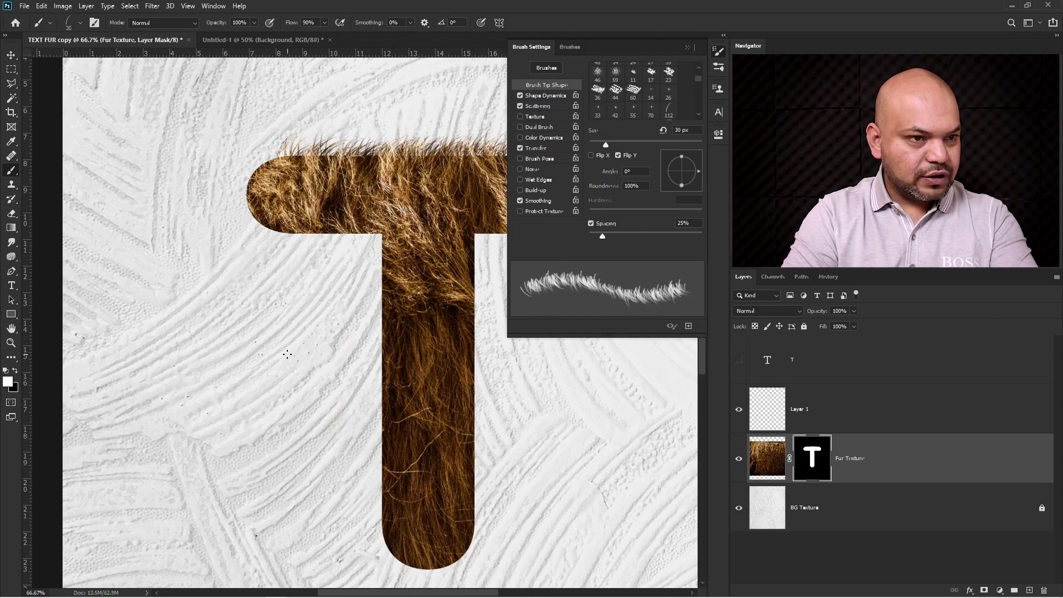
pyautogui.click(293, 339)
pyautogui.moveTo(293, 339); pyautogui.dragTo(294, 415)
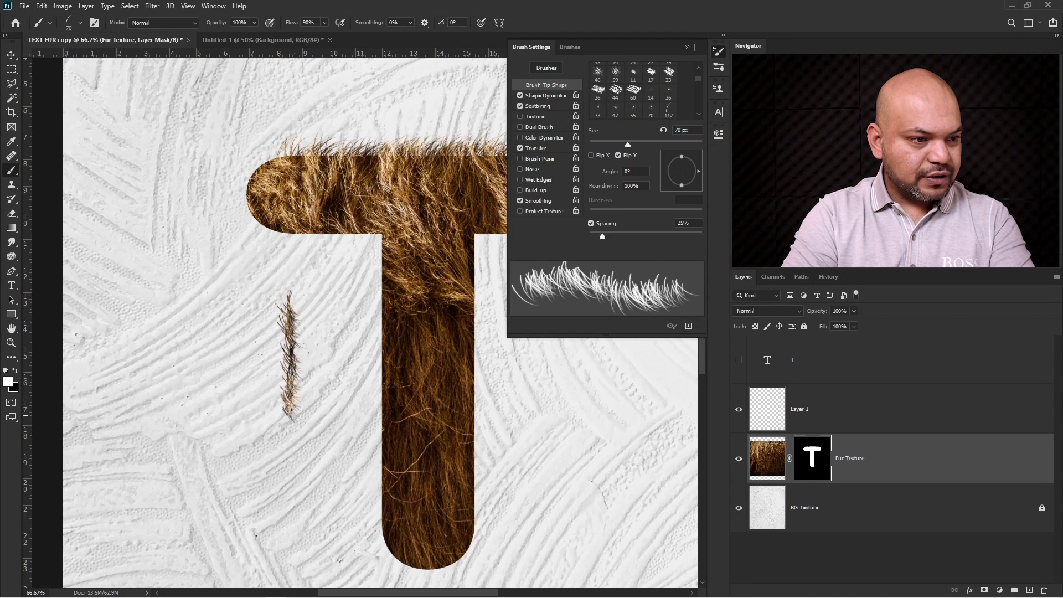
pyautogui.hotkey('ctrl', 'z')
# - Tighten the brush spacing to 3% and collapse the Brush Settings panel
pyautogui.moveTo(602, 236); pyautogui.dragTo(590, 236)
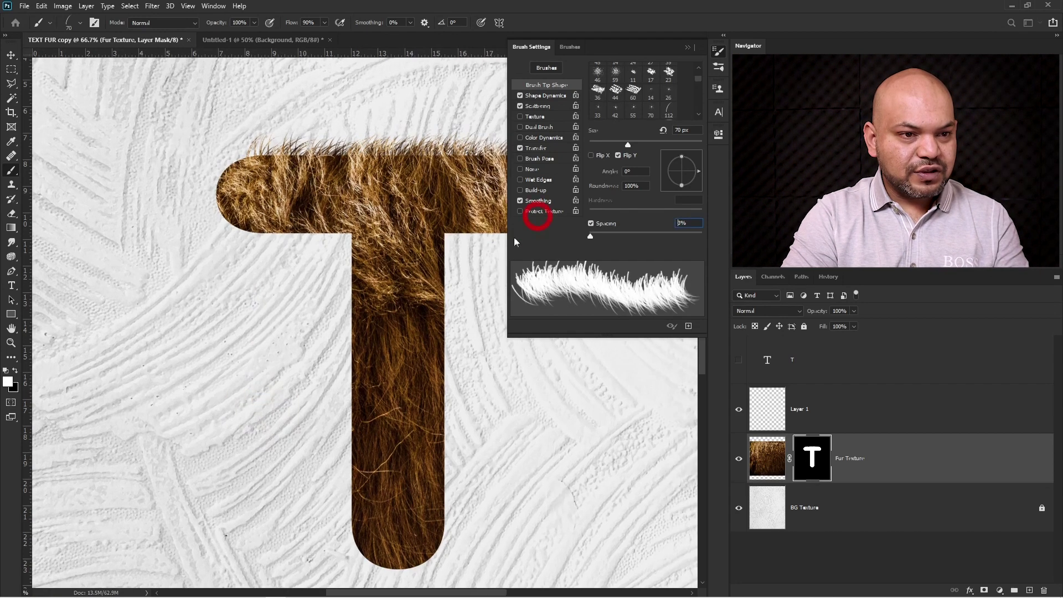
pyautogui.click(607, 226)
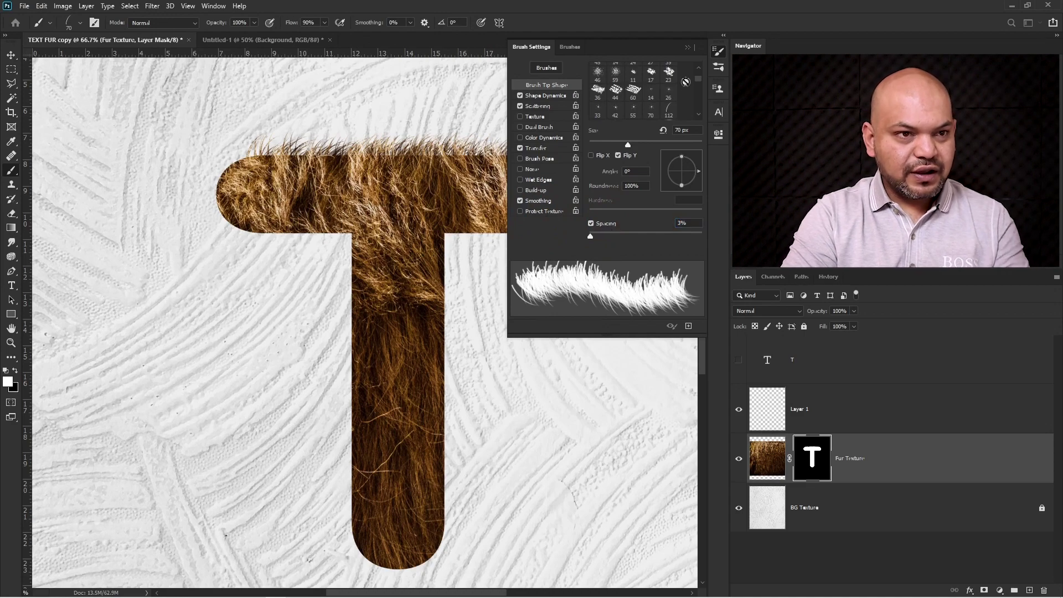
pyautogui.click(687, 47)
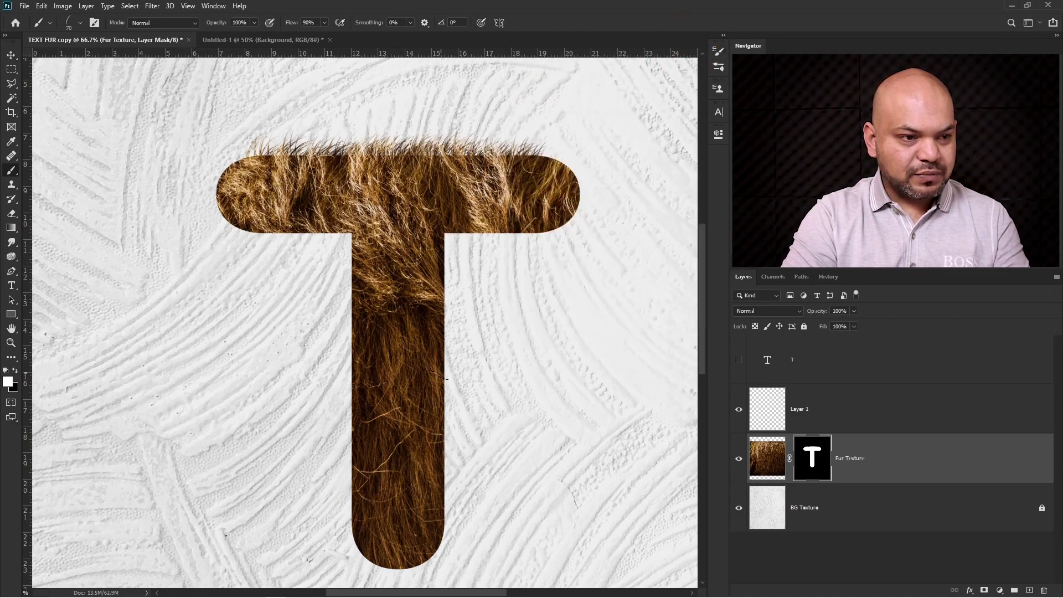
pyautogui.scroll(-2, 441, 332)
pyautogui.hscroll(2, 441, 332)
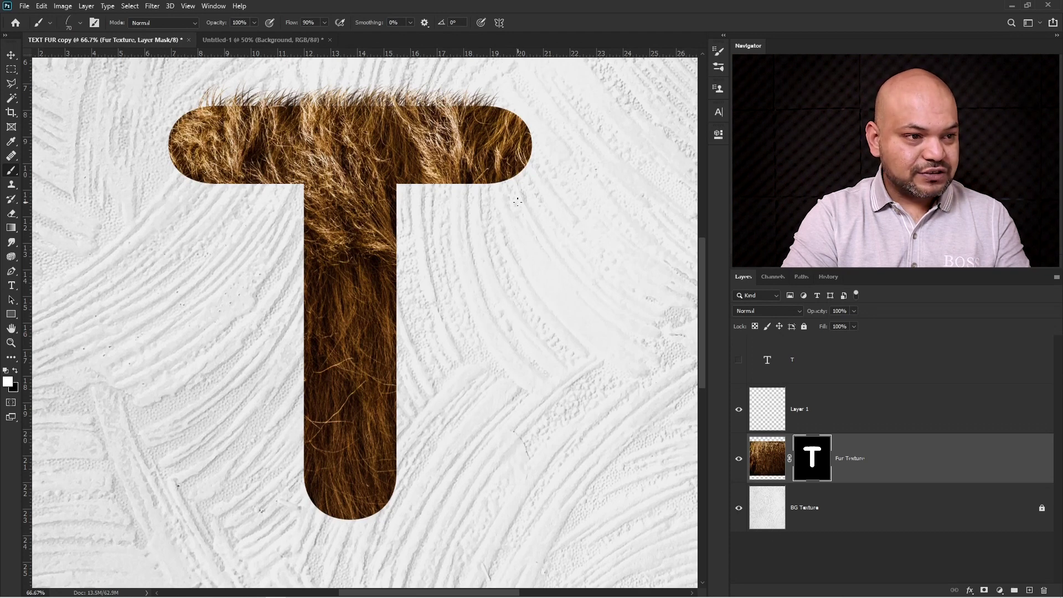
# - Brush white fur strands along the right edge of the T's stem on the mask
pyautogui.keyDown('ctrl'); pyautogui.click(434, 225); pyautogui.keyUp('ctrl')
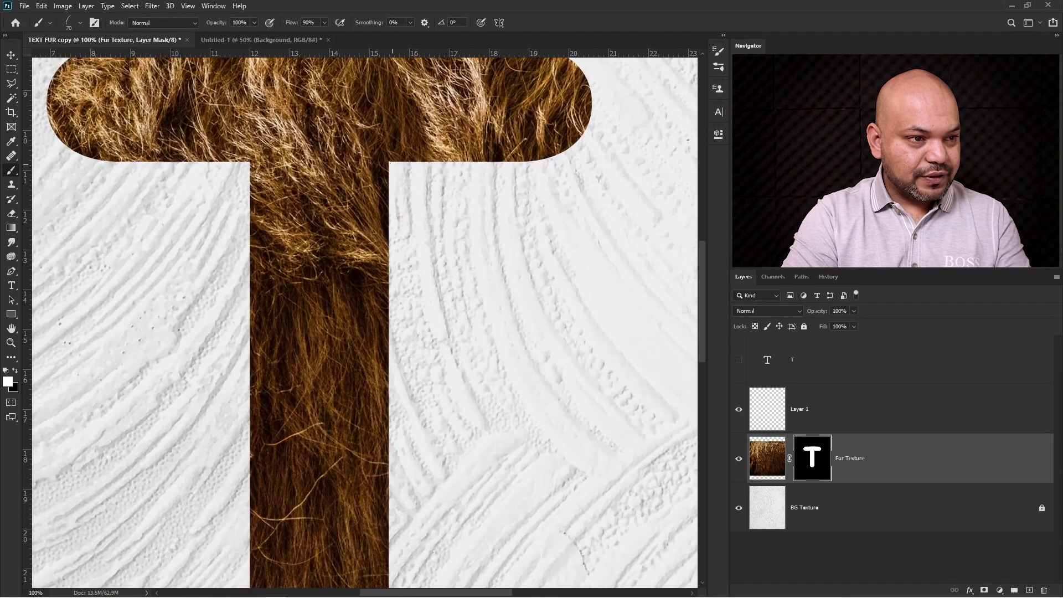
pyautogui.moveTo(388, 164)
pyautogui.mouseDown()
pyautogui.moveTo(385, 457)
pyautogui.moveTo(390, 291)
pyautogui.moveTo(391, 415)
pyautogui.mouseUp()
pyautogui.moveTo(410, 313); pyautogui.dragTo(430, 344)
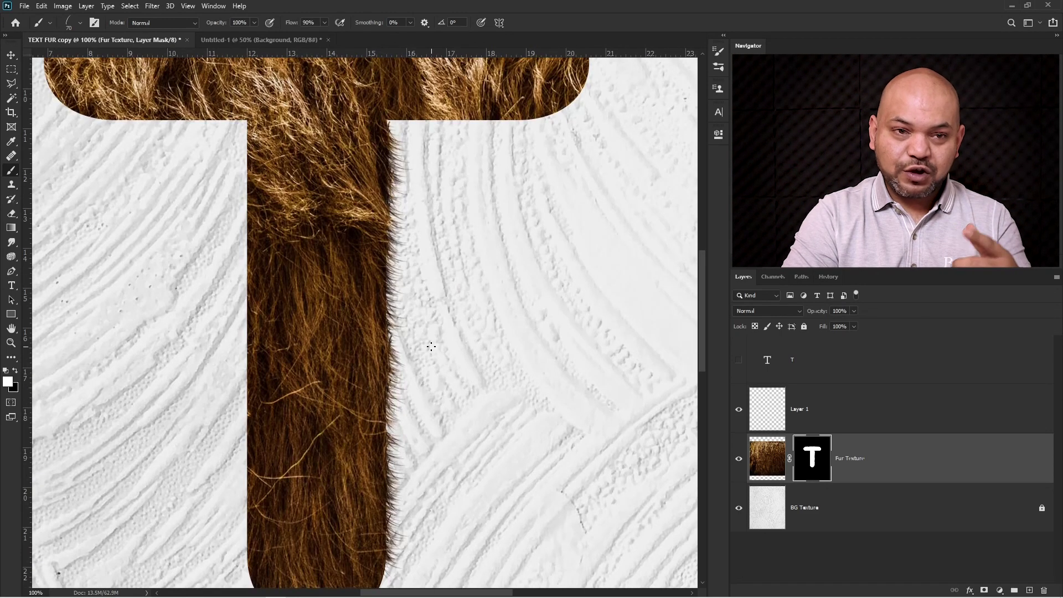
pyautogui.moveTo(386, 120); pyautogui.dragTo(393, 263)
pyautogui.hotkey('ctrl', '-')
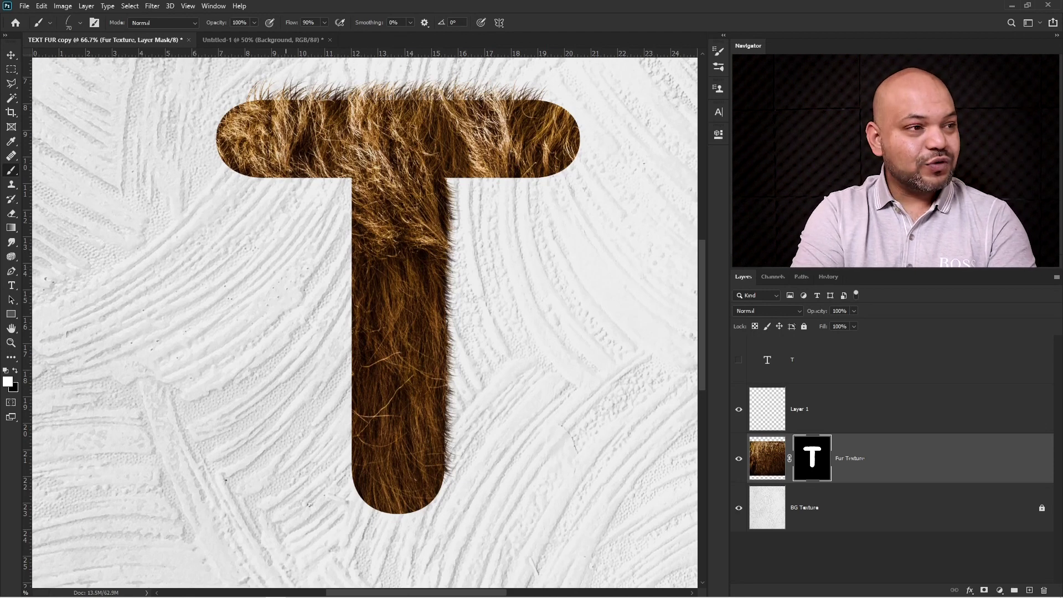
pyautogui.click(95, 23)
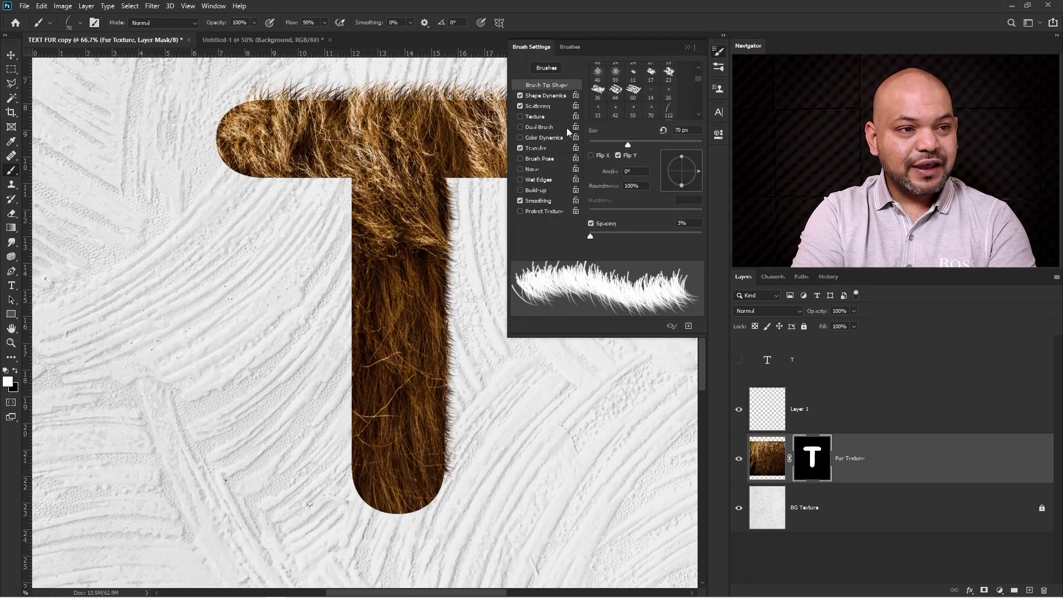
# - Set Shape Dynamics Angle Jitter Control to Direction and close Brush Settings
pyautogui.click(547, 95)
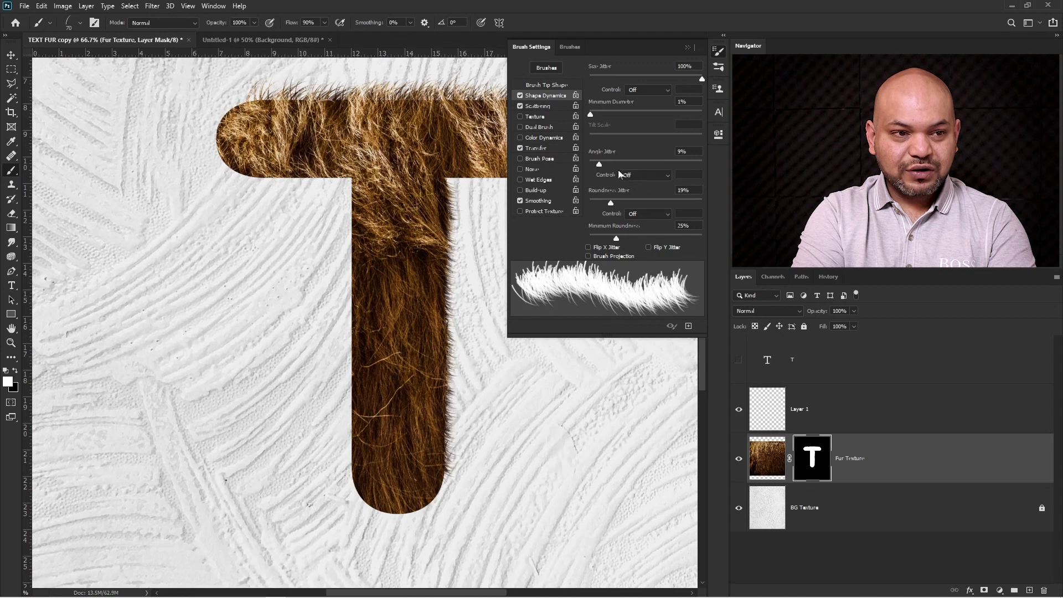
pyautogui.click(643, 176)
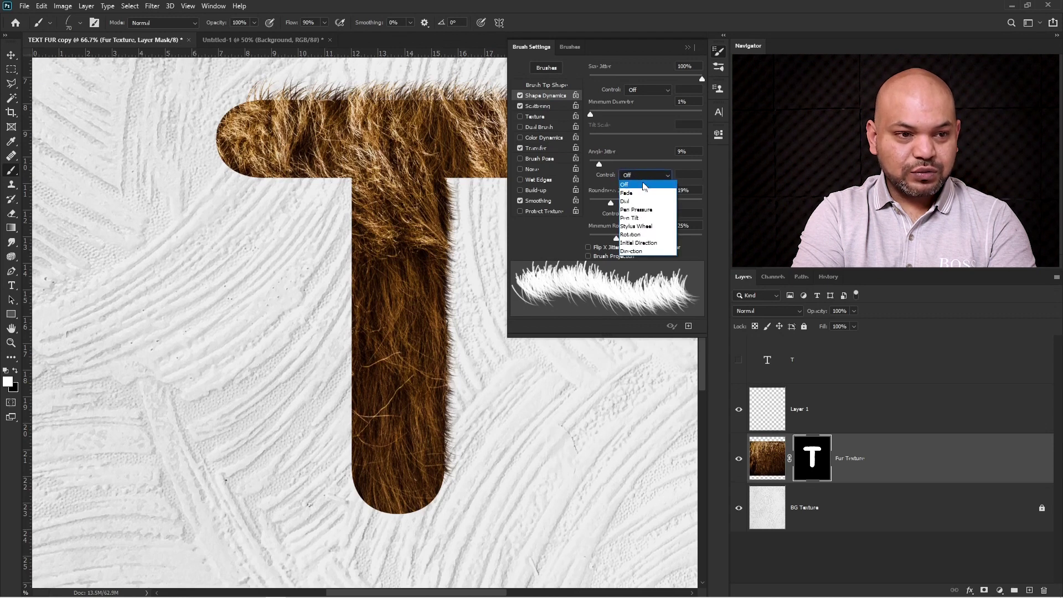
pyautogui.click(646, 251)
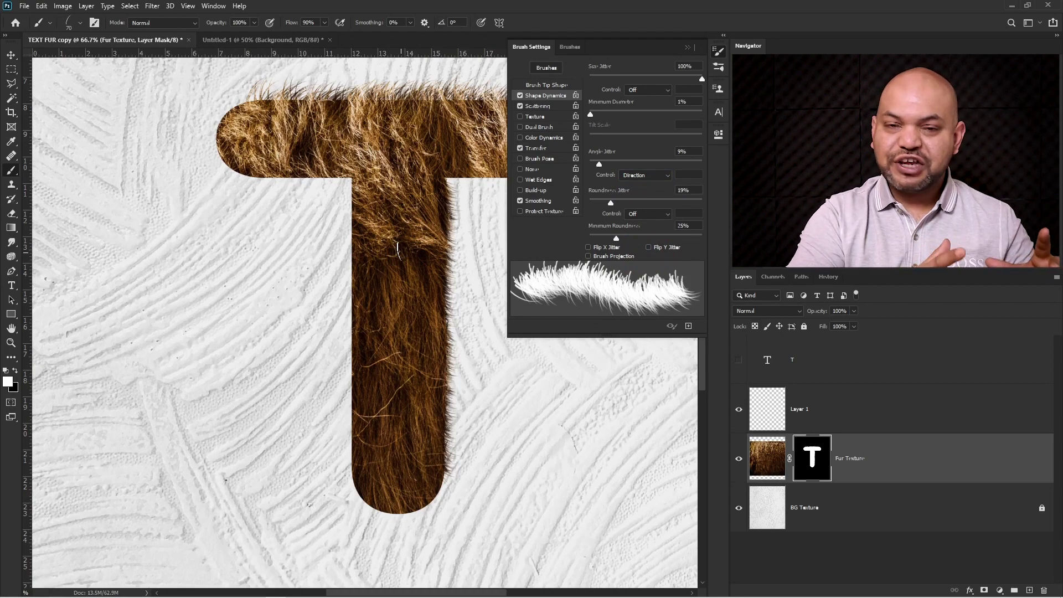
pyautogui.press('F5')
pyautogui.scroll(1, 402, 233)
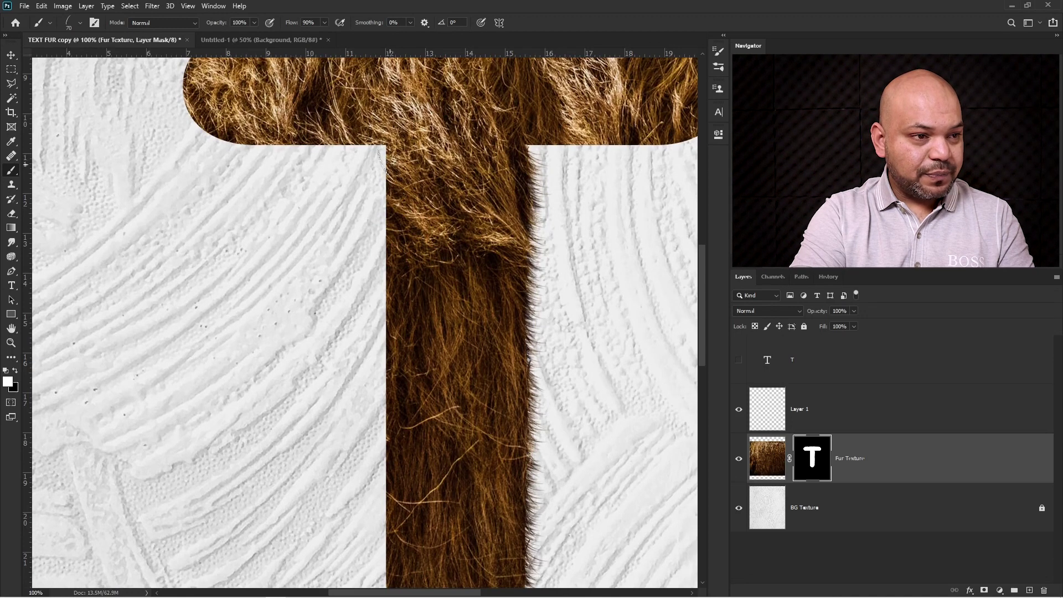
# - Paint fur down the stem's left edge from the inner corner, then fit the document on screen
pyautogui.click(381, 169)
pyautogui.moveTo(381, 169); pyautogui.dragTo(378, 391)
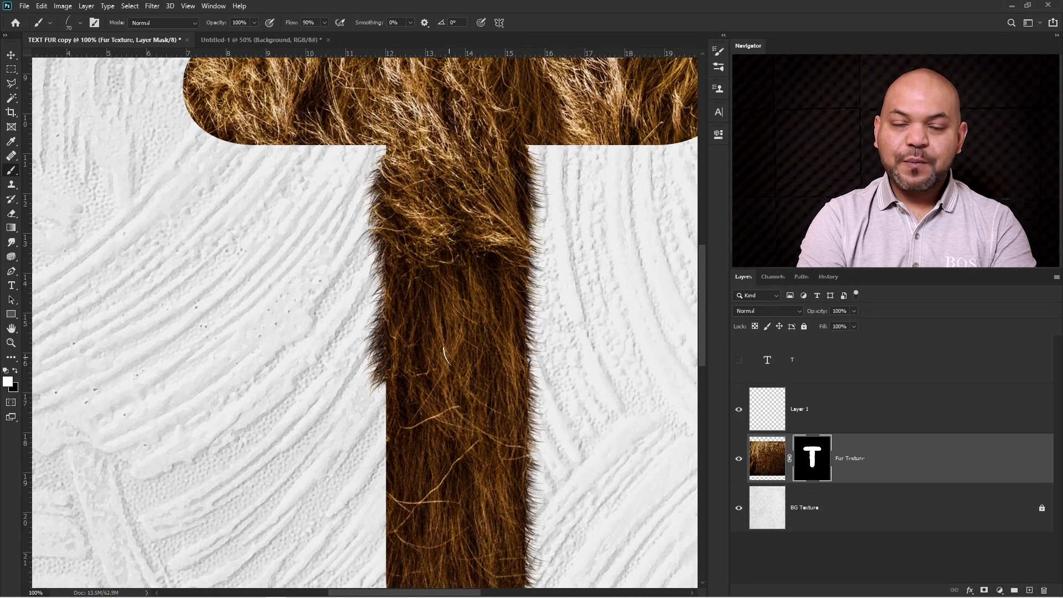
pyautogui.hotkey('ctrl', '0')
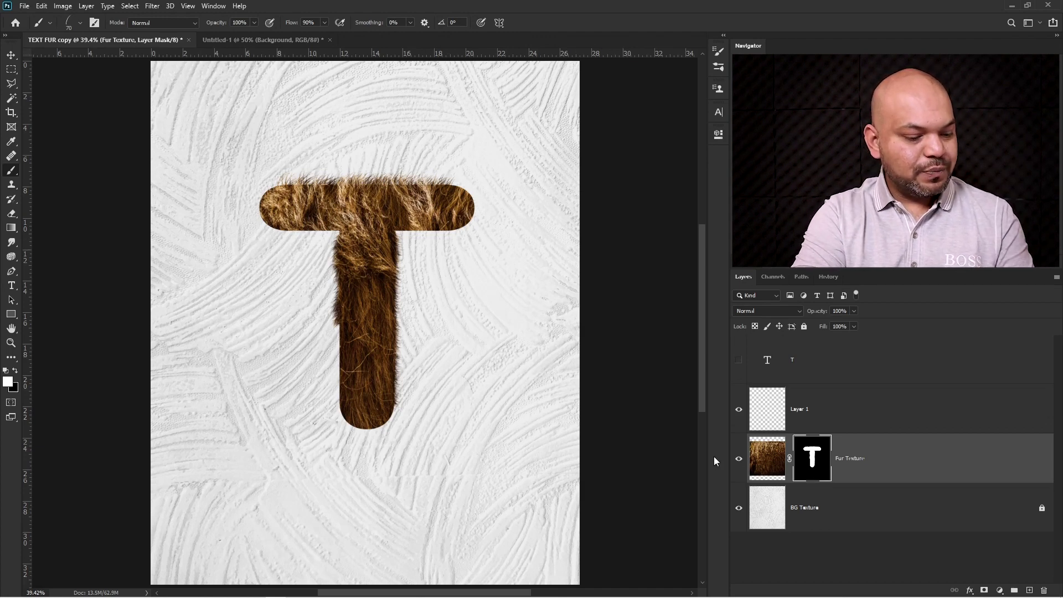
# - Undo the left-edge fur strokes and load the T mask as a selection
pyautogui.hotkey('ctrl', 'z')
pyautogui.hotkey('ctrl', 'z')
pyautogui.hotkey('ctrl', 'z')
pyautogui.hotkey('ctrl', 'z')
pyautogui.hotkey('ctrl', 'z')
pyautogui.hotkey('ctrl', 'z')
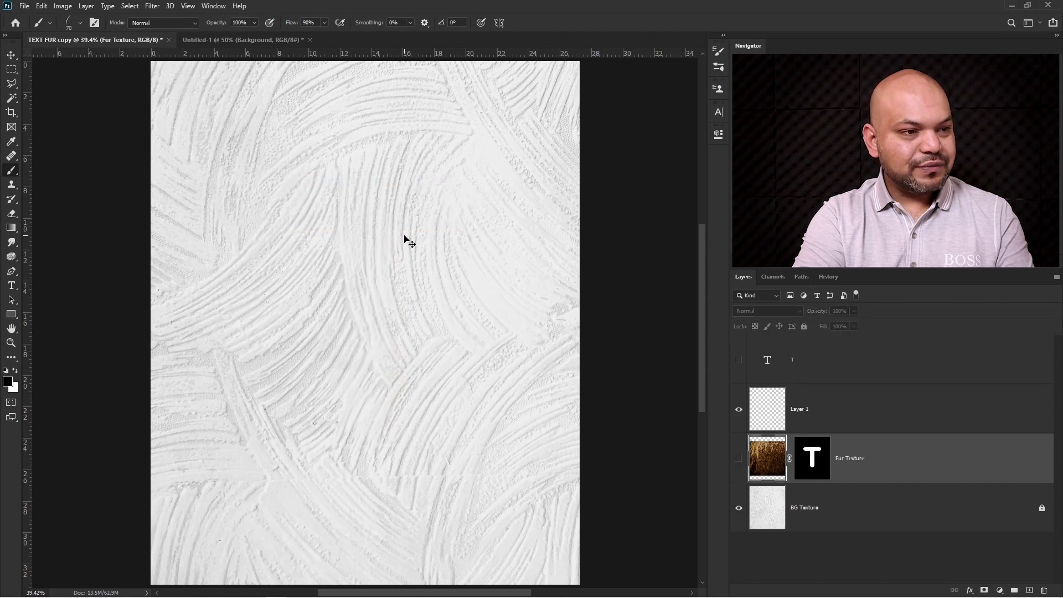
pyautogui.hotkey('ctrl', 'shift', 'z')
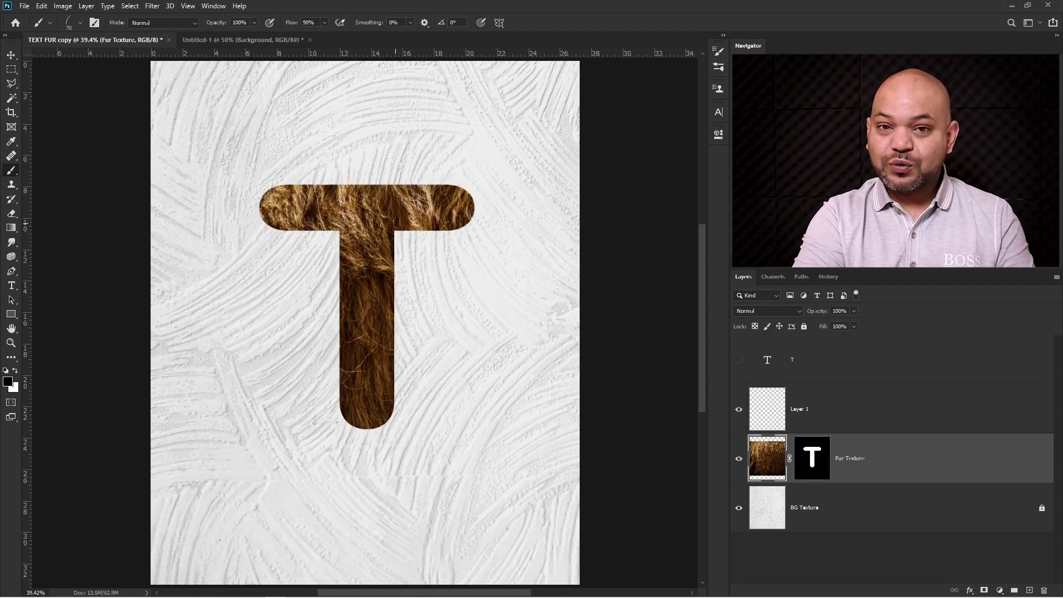
pyautogui.keyDown('ctrl'); pyautogui.click(813, 462); pyautogui.keyUp('ctrl')
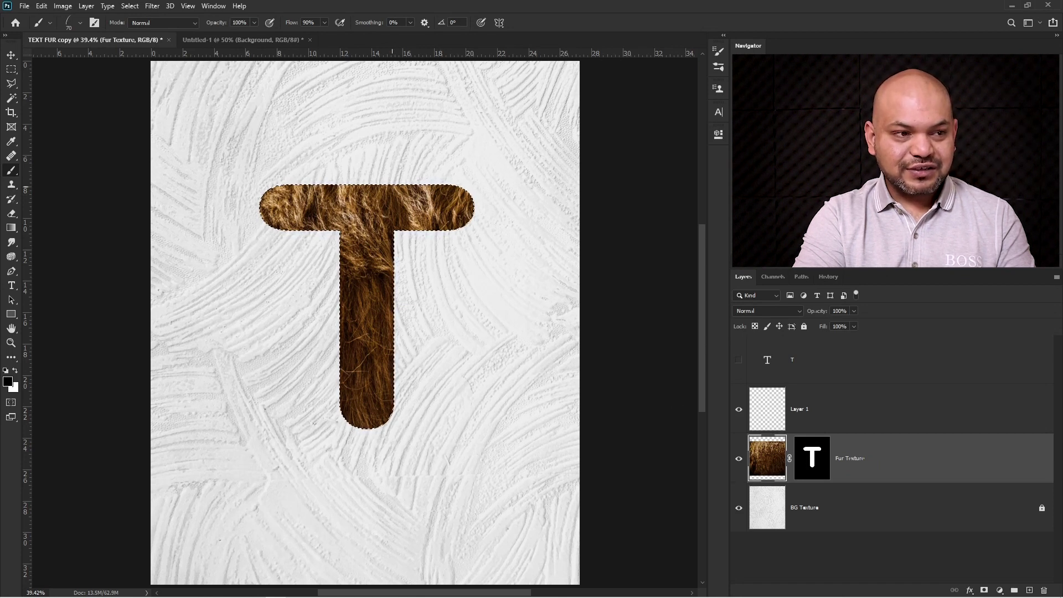
pyautogui.click(736, 458)
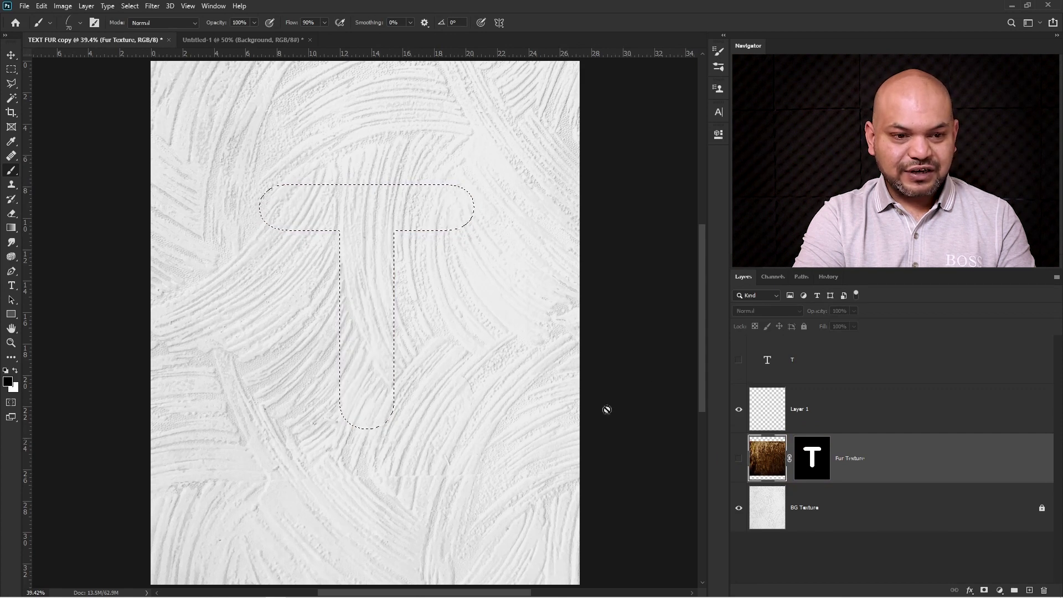
pyautogui.click(739, 459)
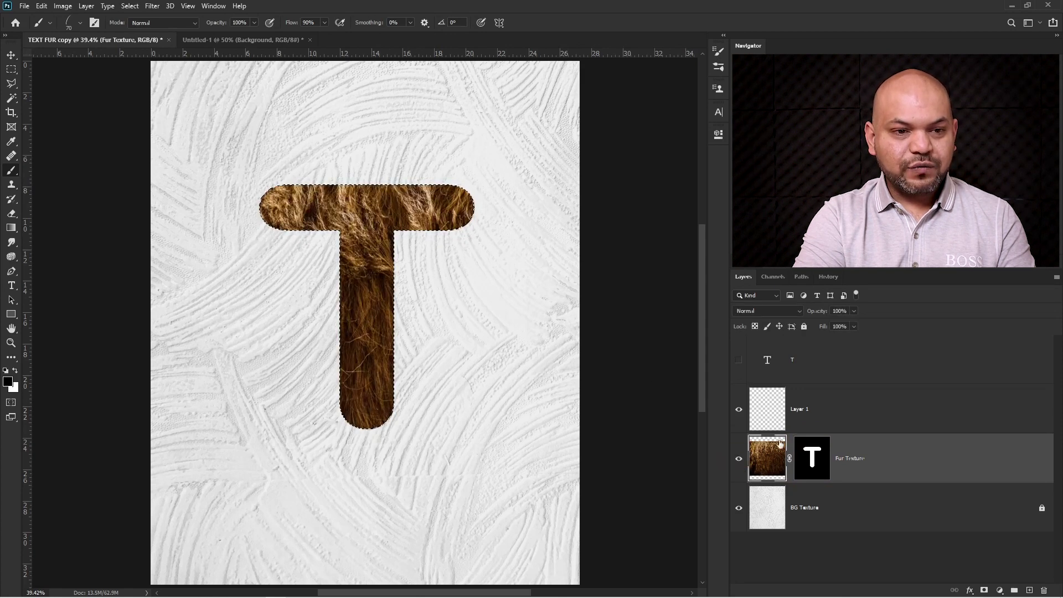
# - Convert the T selection into a work path and retarget the Fur Texture layer mask
pyautogui.click(802, 279)
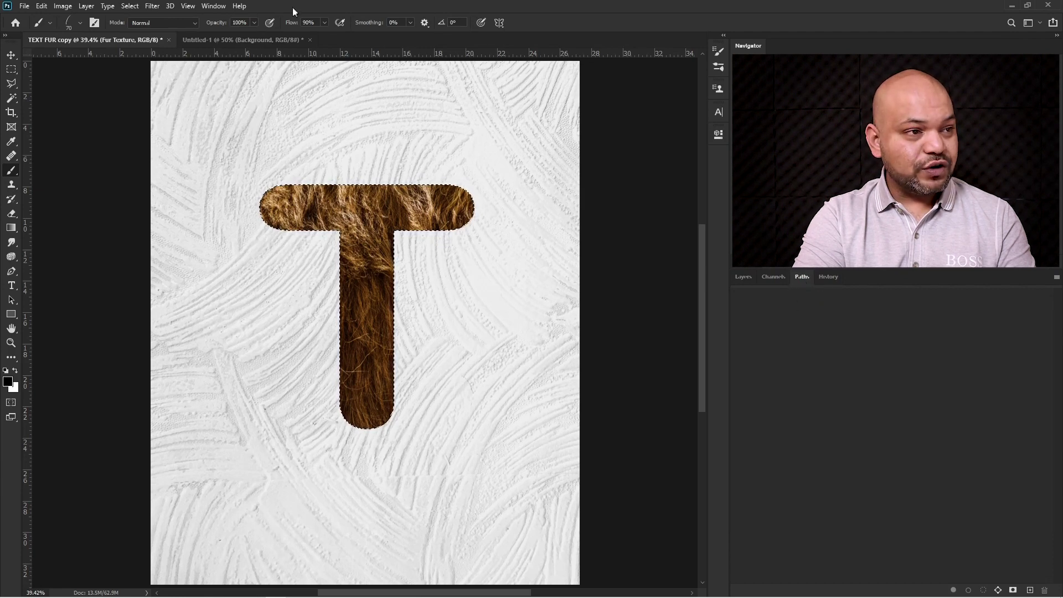
pyautogui.click(216, 6)
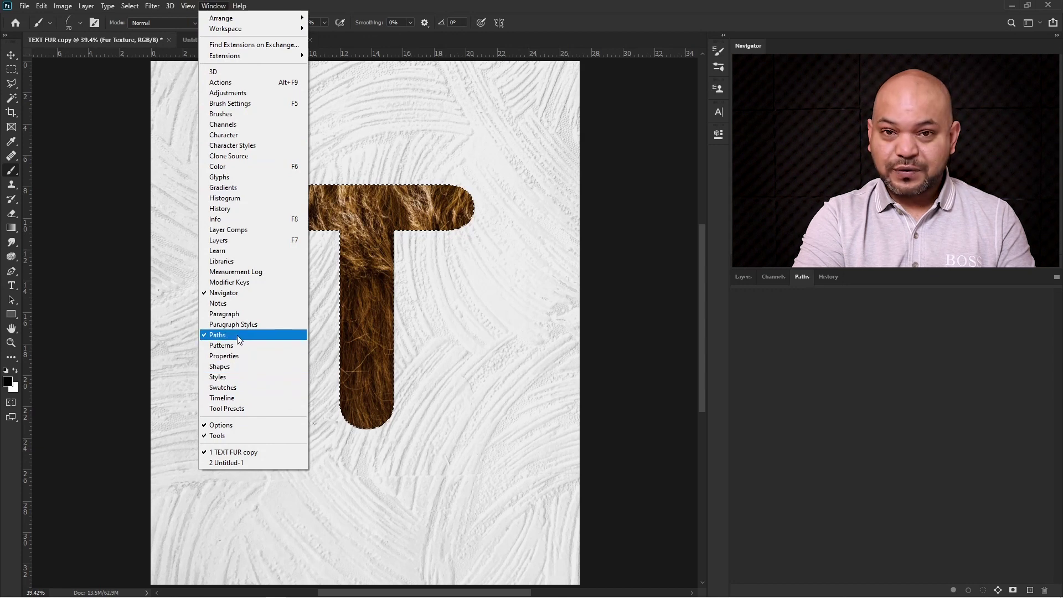
pyautogui.click(812, 304)
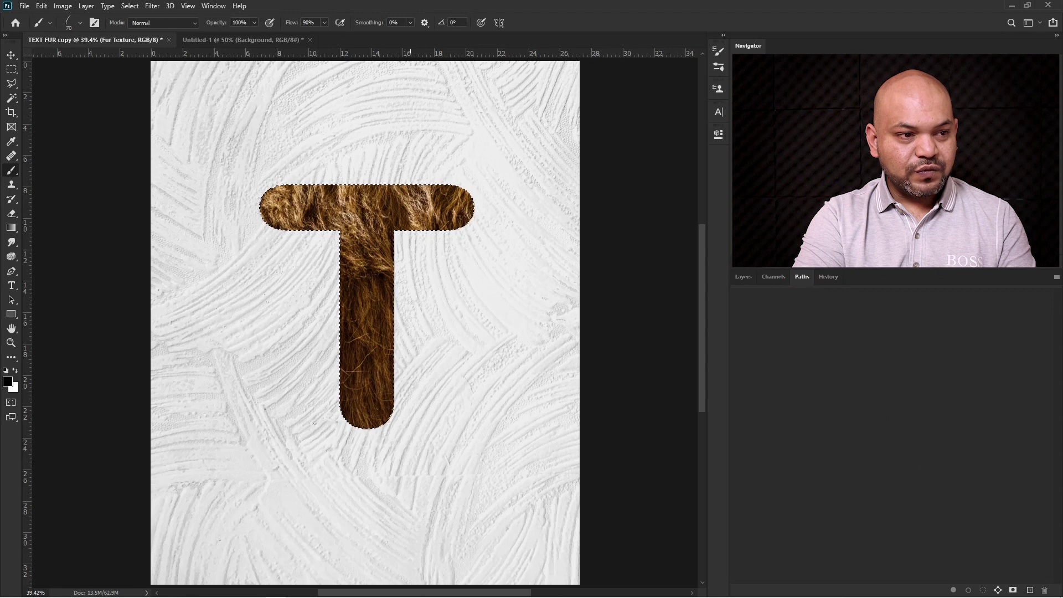
pyautogui.click(998, 590)
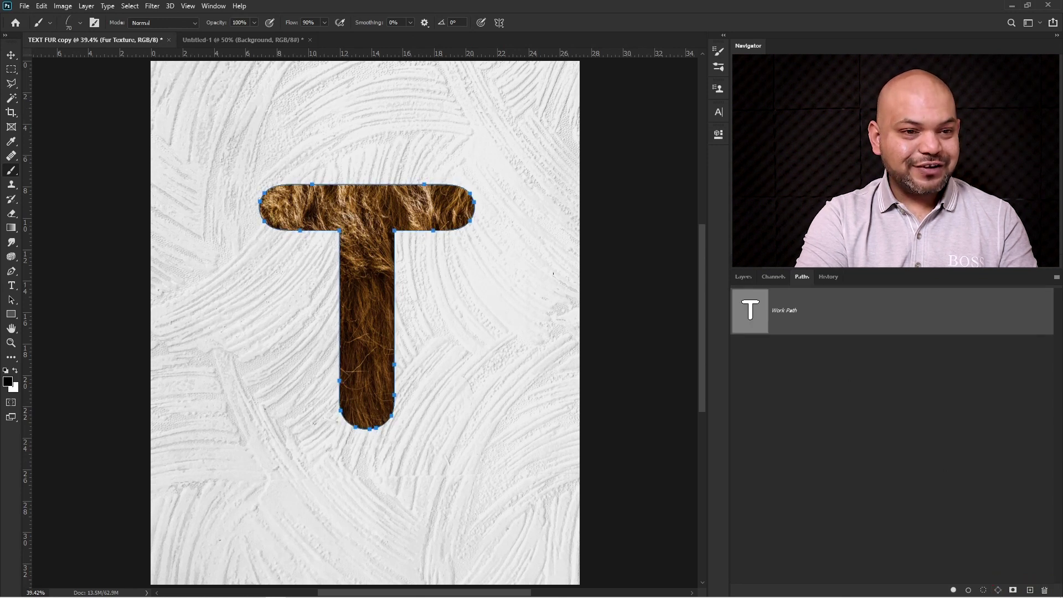
pyautogui.click(743, 276)
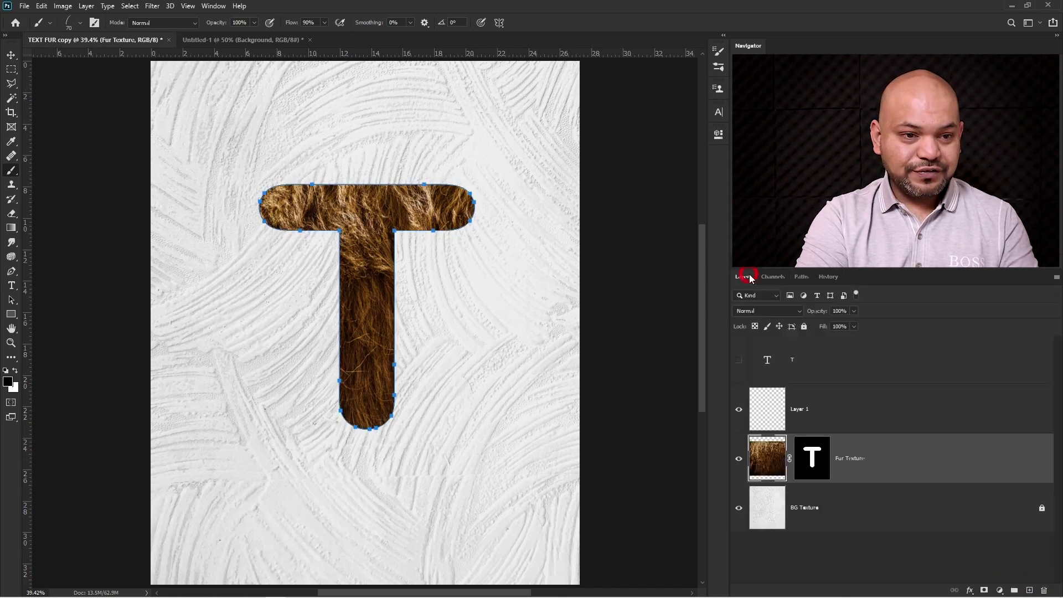
pyautogui.click(812, 461)
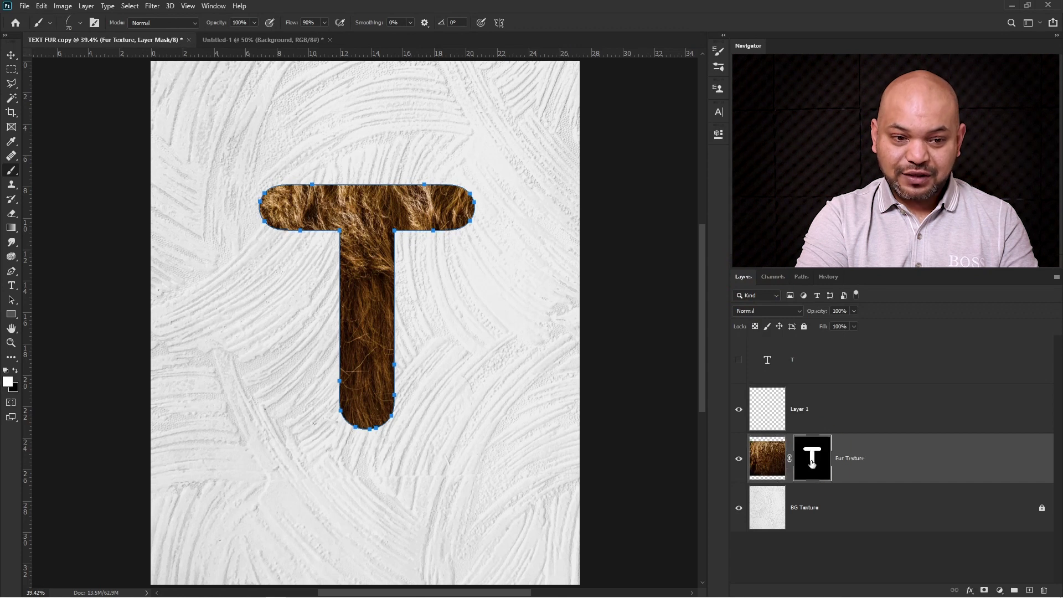
pyautogui.click(769, 459)
pyautogui.click(811, 458)
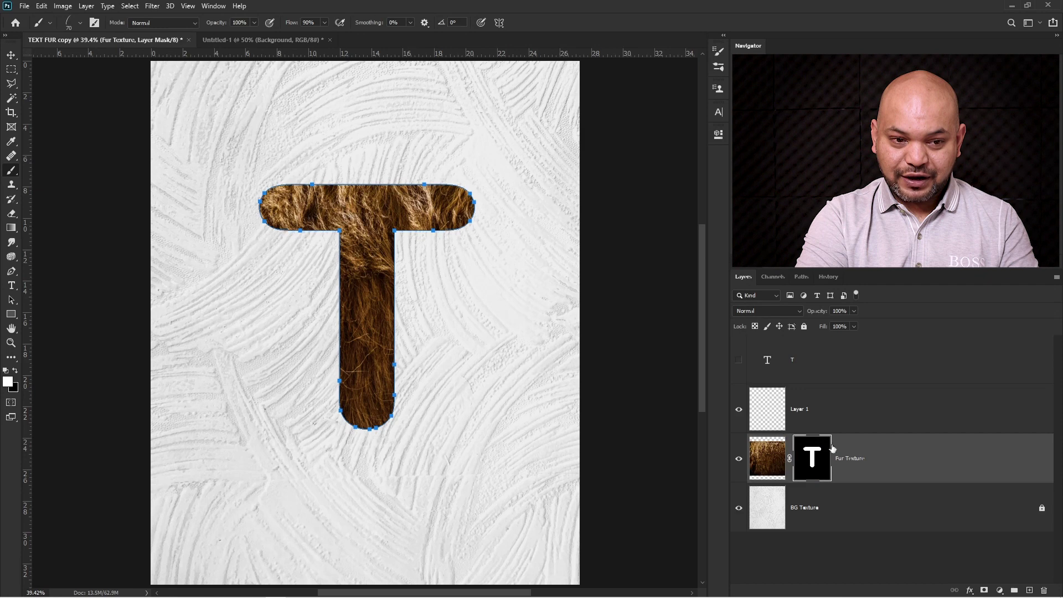
pyautogui.click(812, 460)
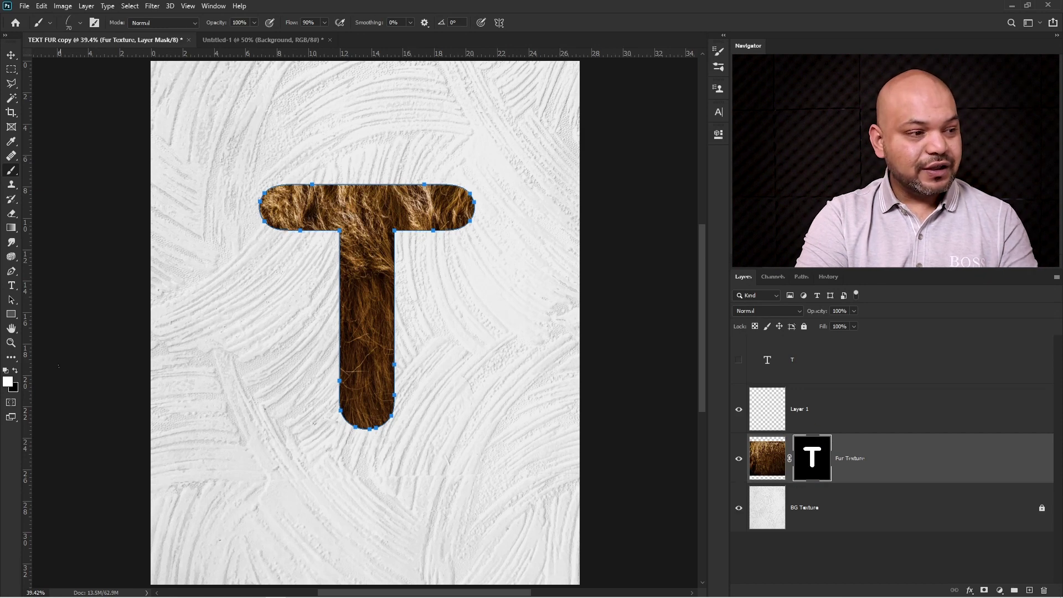
pyautogui.press('p')
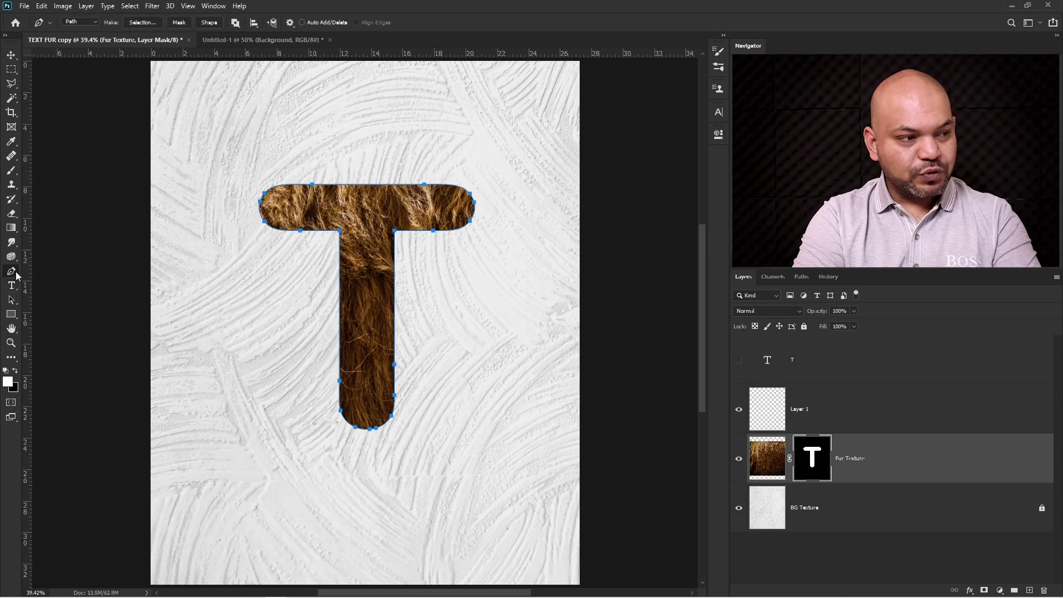
# - Stroke the T work path with the fur Brush onto the Fur Texture mask
pyautogui.rightClick(364, 213)
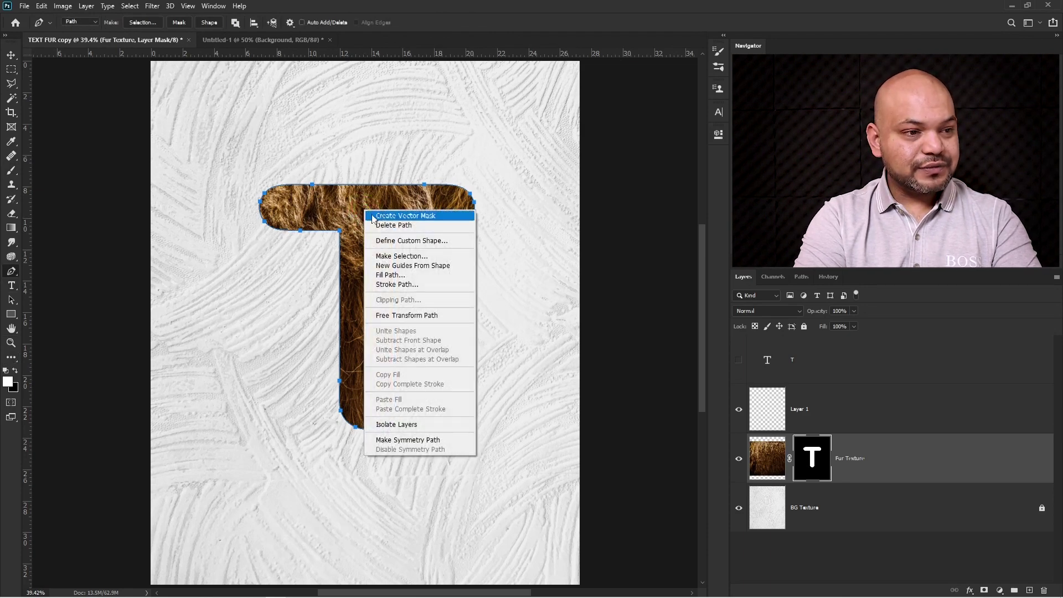
pyautogui.click(416, 286)
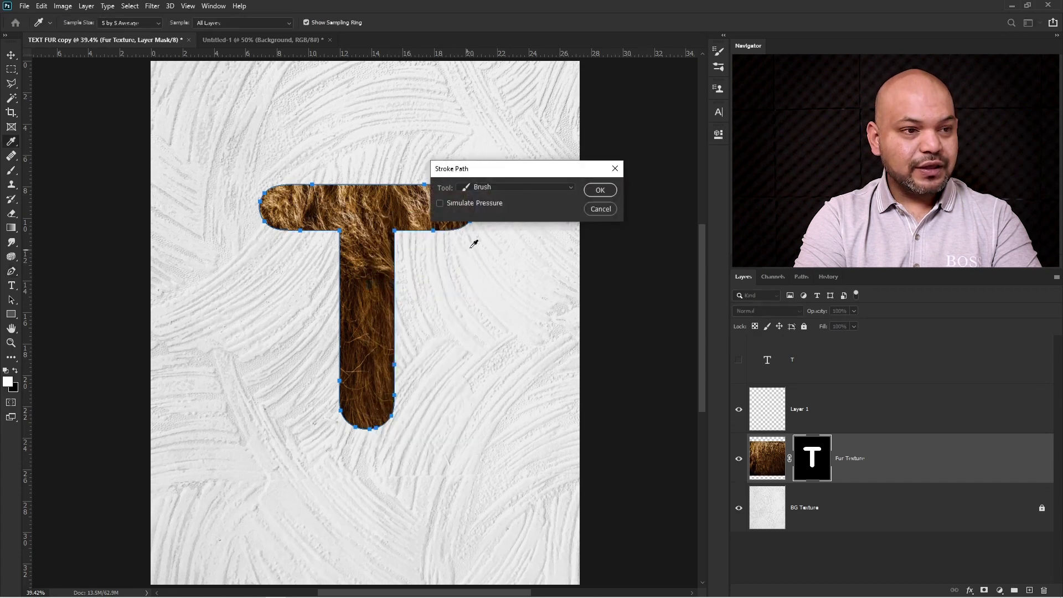
pyautogui.click(500, 188)
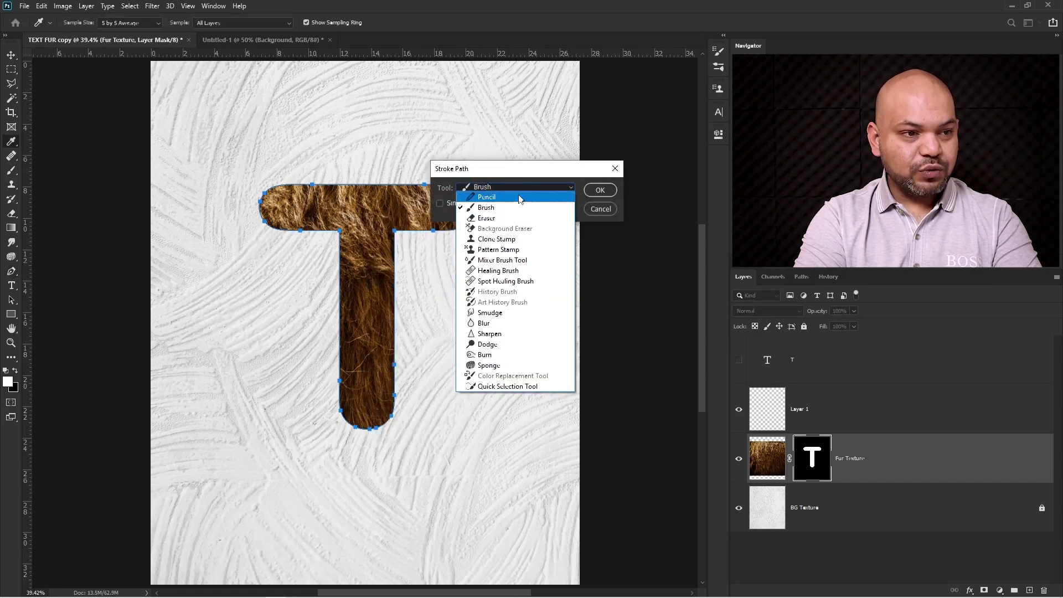
pyautogui.click(510, 208)
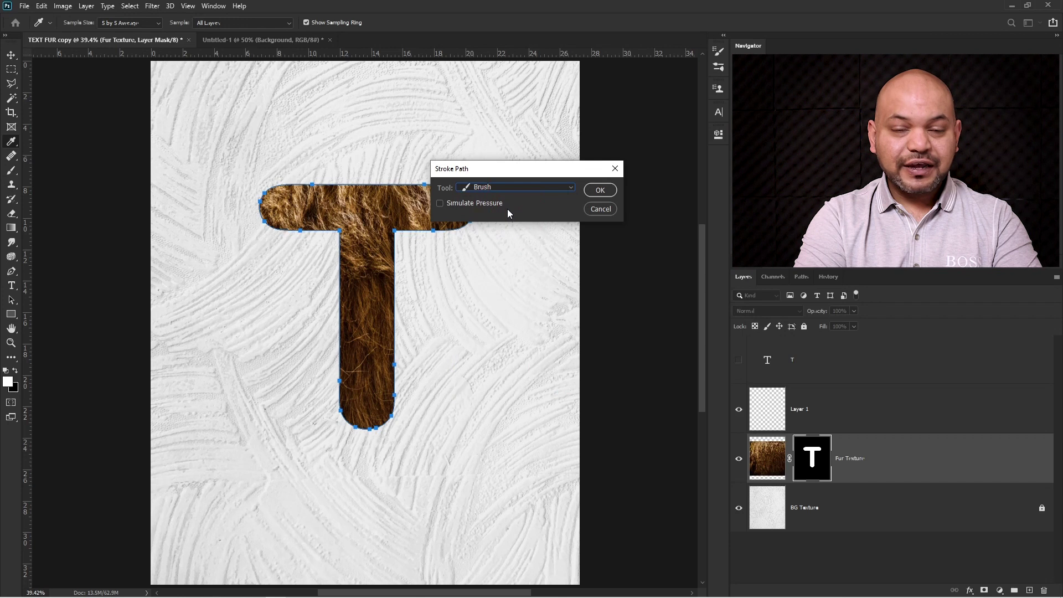
pyautogui.click(600, 190)
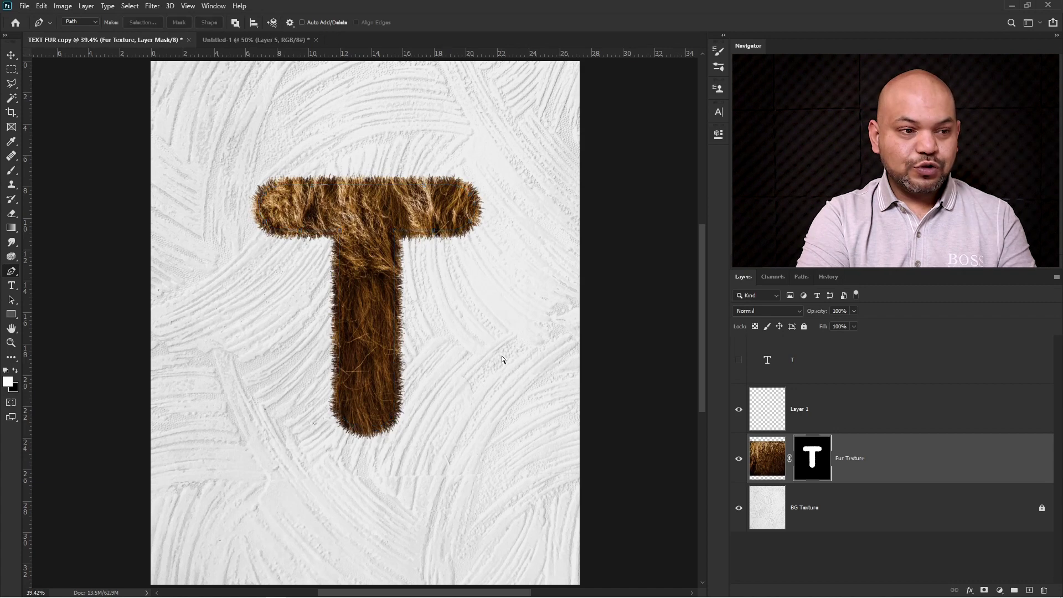
# - Show the three fur textures and mask Layer 5 to the FUR text's letter shapes
pyautogui.hotkey('ctrl', 'Tab')
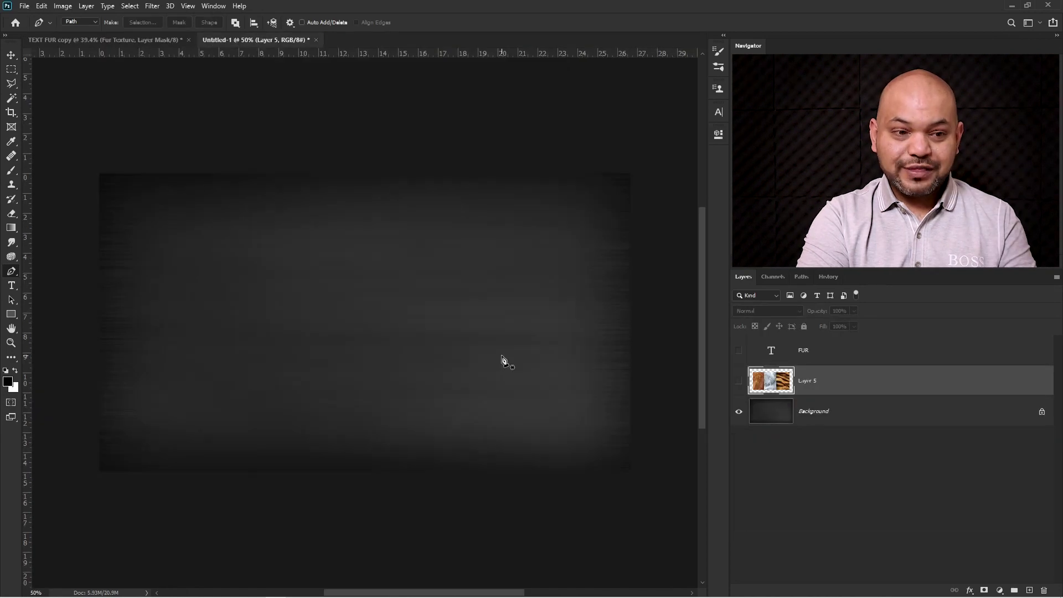
pyautogui.click(739, 381)
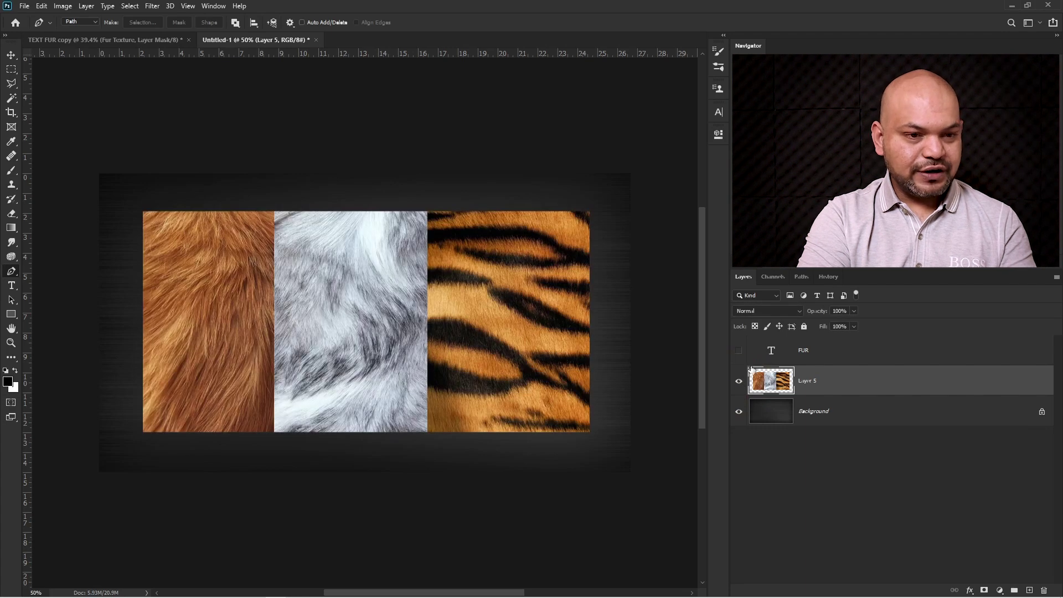
pyautogui.click(739, 351)
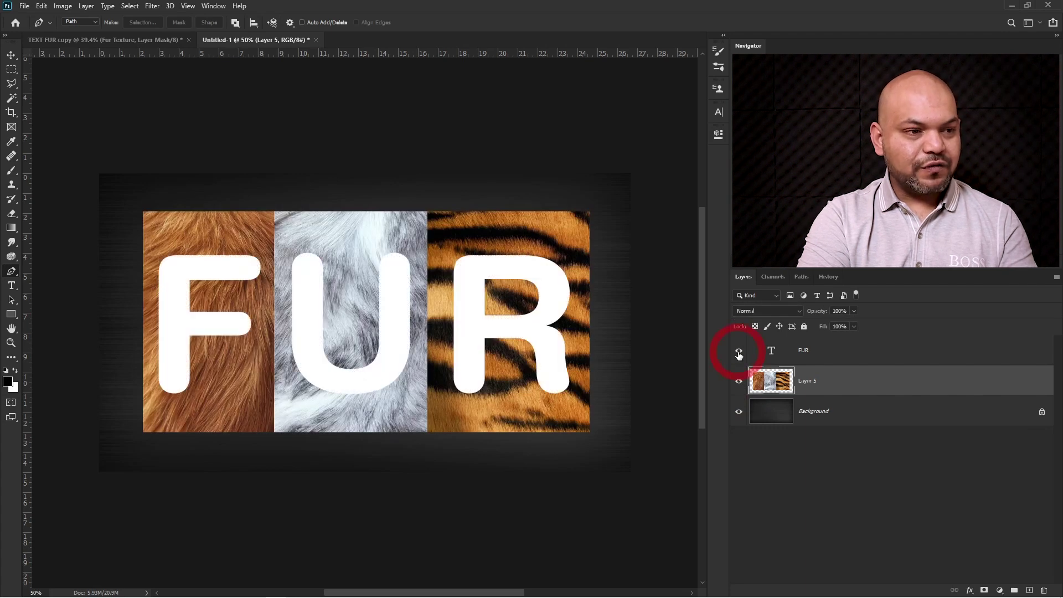
pyautogui.keyDown('ctrl'); pyautogui.click(771, 354); pyautogui.keyUp('ctrl')
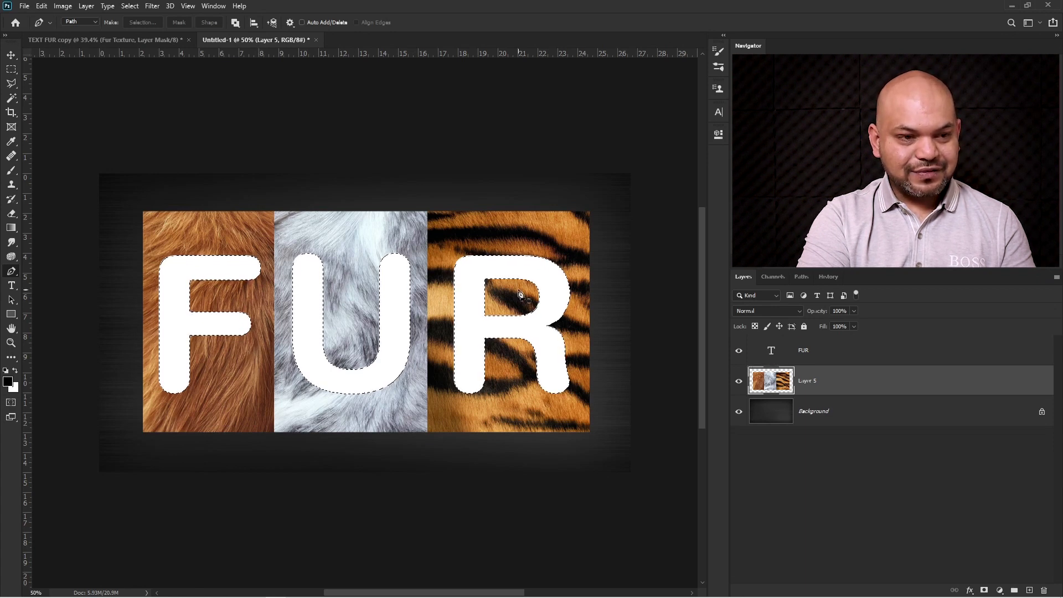
pyautogui.click(739, 352)
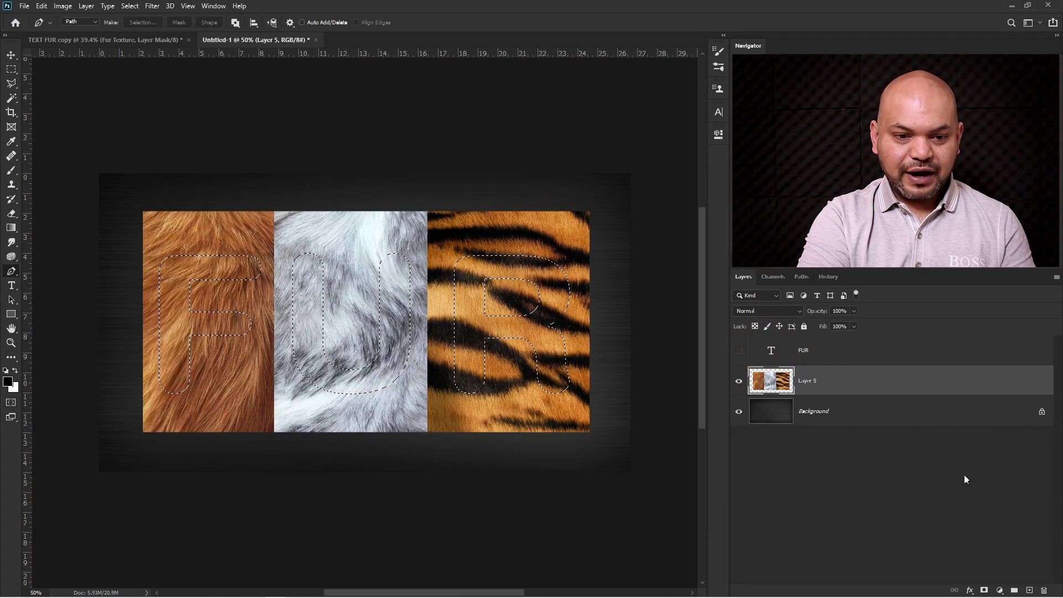
pyautogui.click(984, 590)
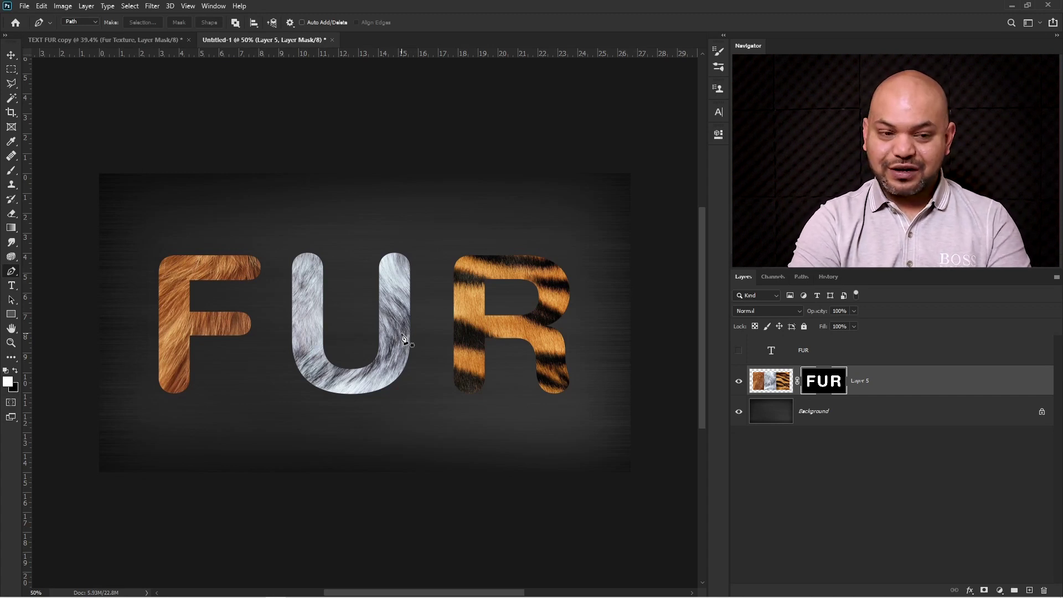
# - Load the Layer 5 mask as a selection and convert it into a work path
pyautogui.keyDown('ctrl'); pyautogui.click(831, 383); pyautogui.keyUp('ctrl')
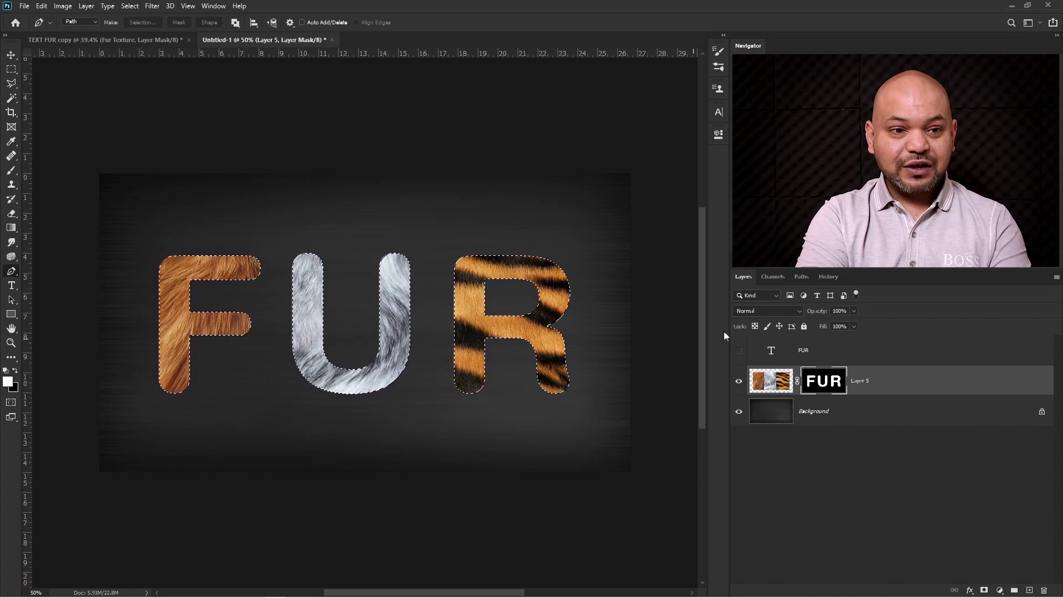
pyautogui.click(803, 278)
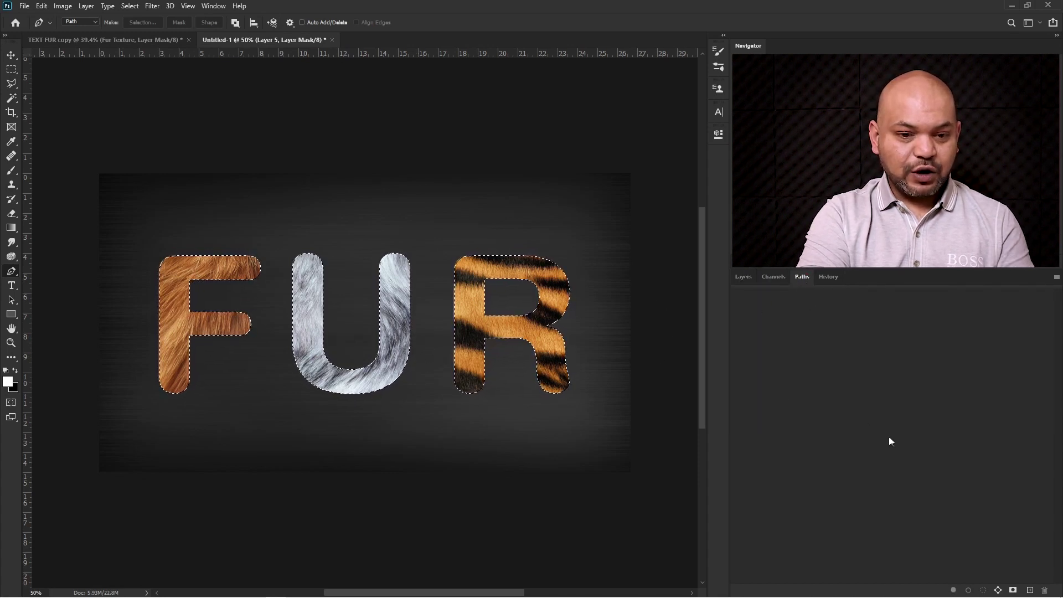
pyautogui.click(997, 590)
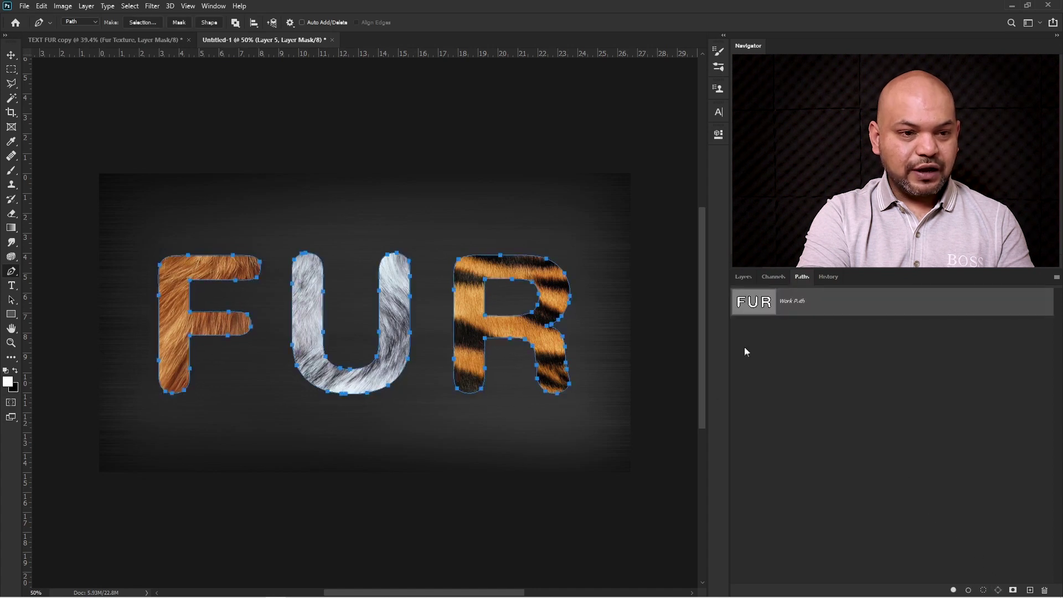
pyautogui.click(743, 276)
pyautogui.press('v')
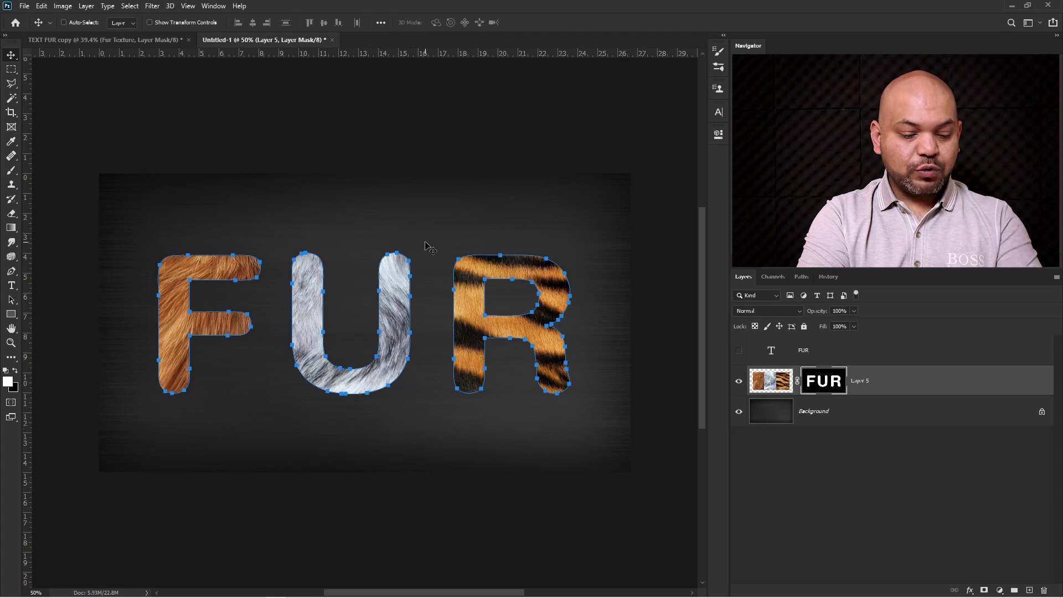
pyautogui.press('p')
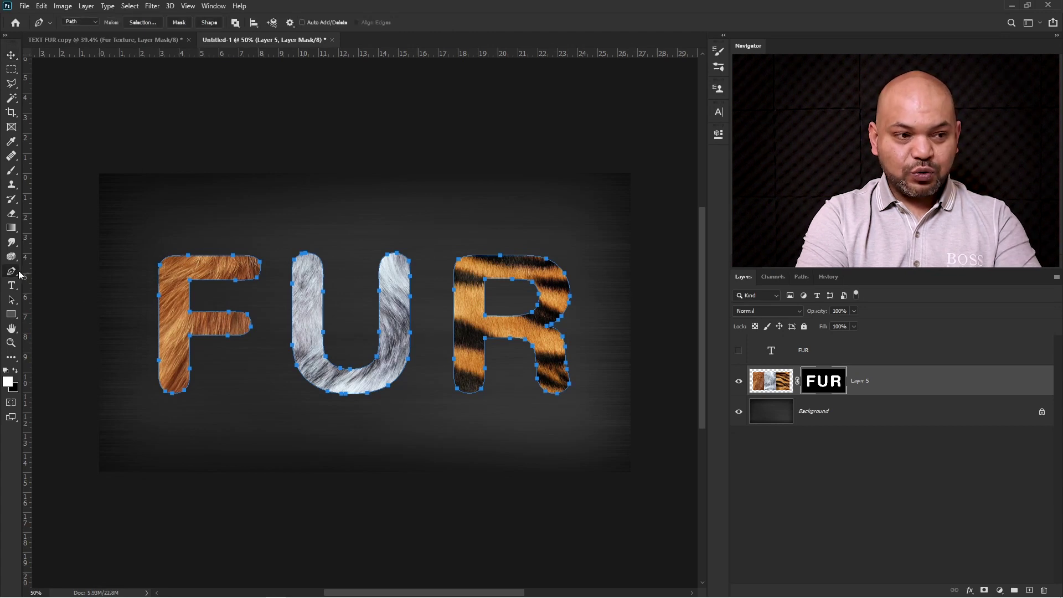
# - Stroke the FUR letter path with the fur Brush, then hide the path and target Layer 5
pyautogui.rightClick(487, 270)
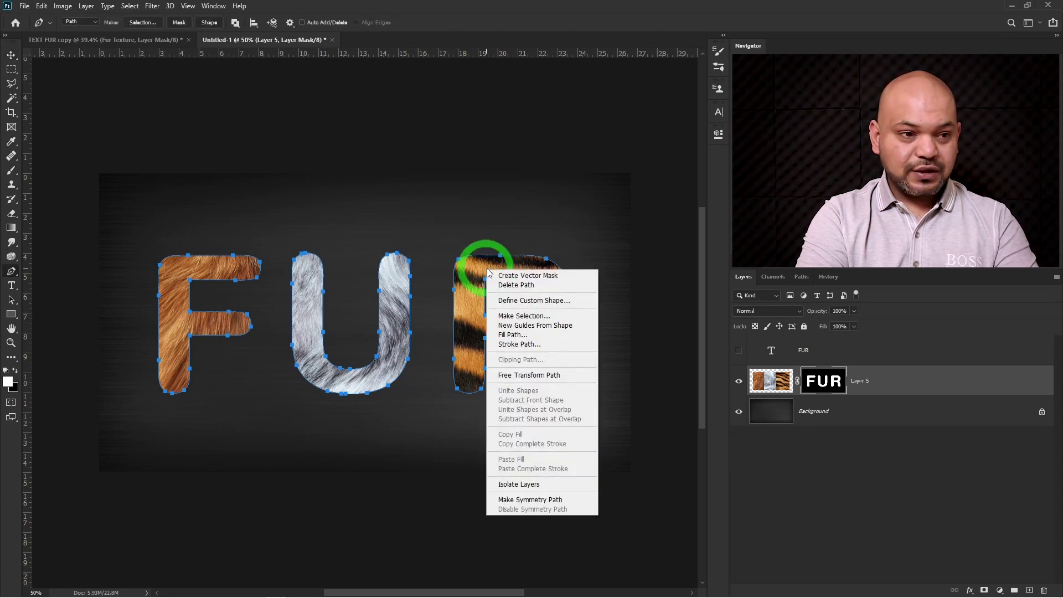
pyautogui.click(522, 345)
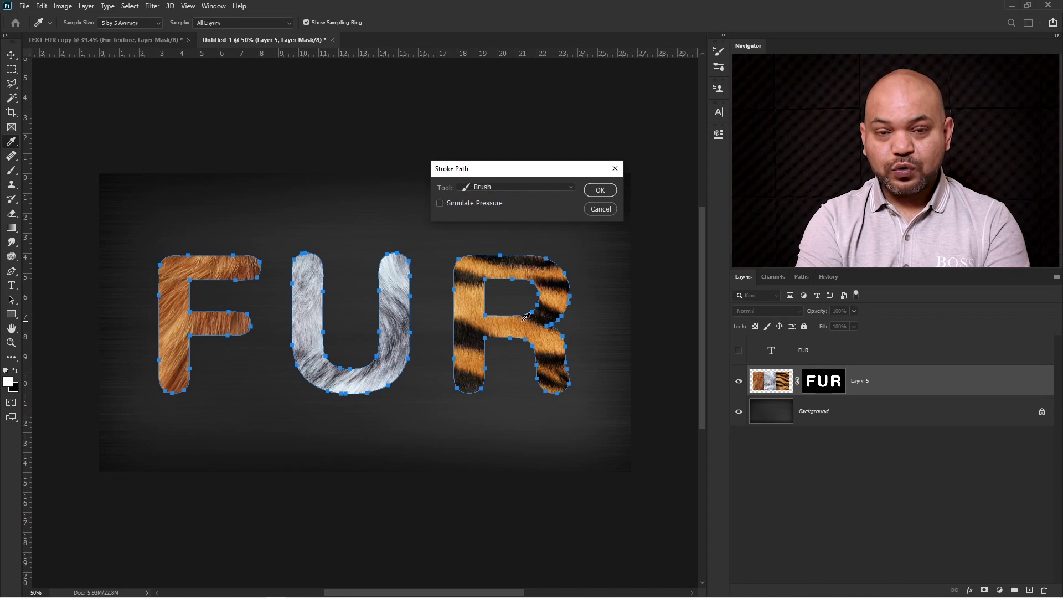
pyautogui.click(474, 188)
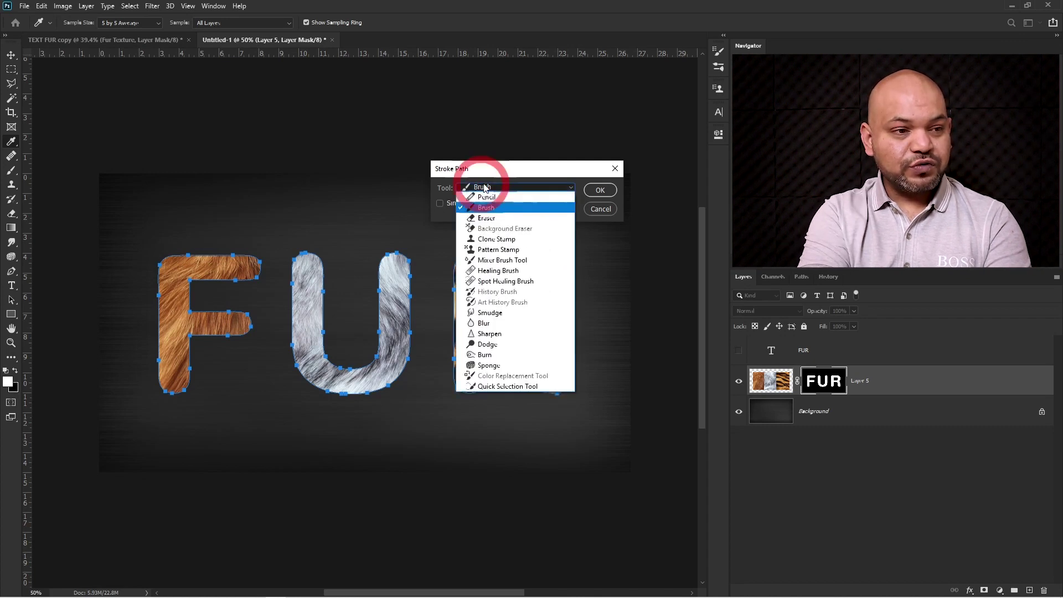
pyautogui.click(487, 204)
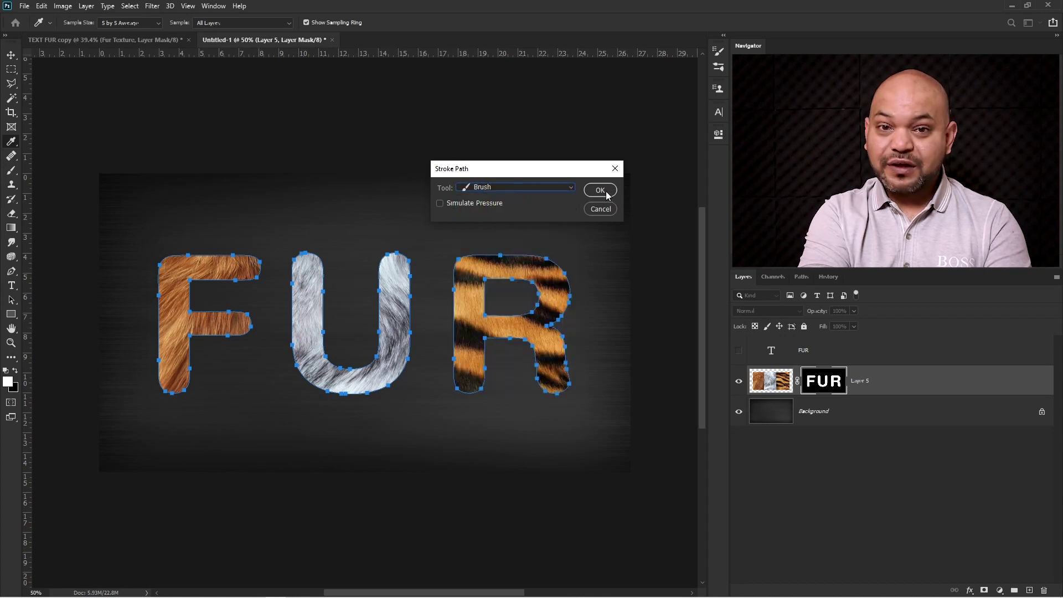
pyautogui.click(601, 191)
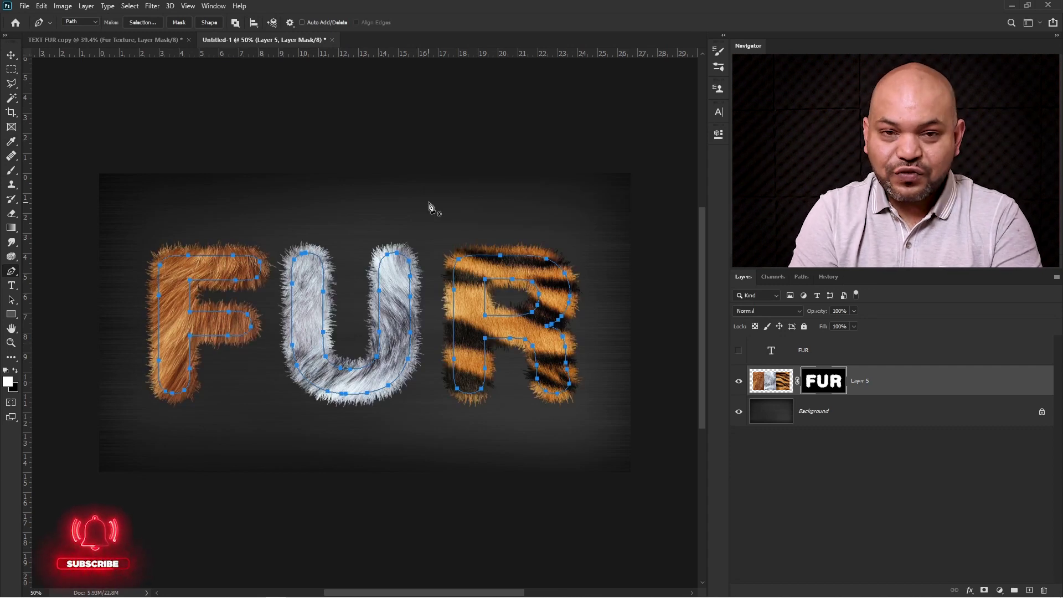
pyautogui.press('Escape')
pyautogui.press('Escape')
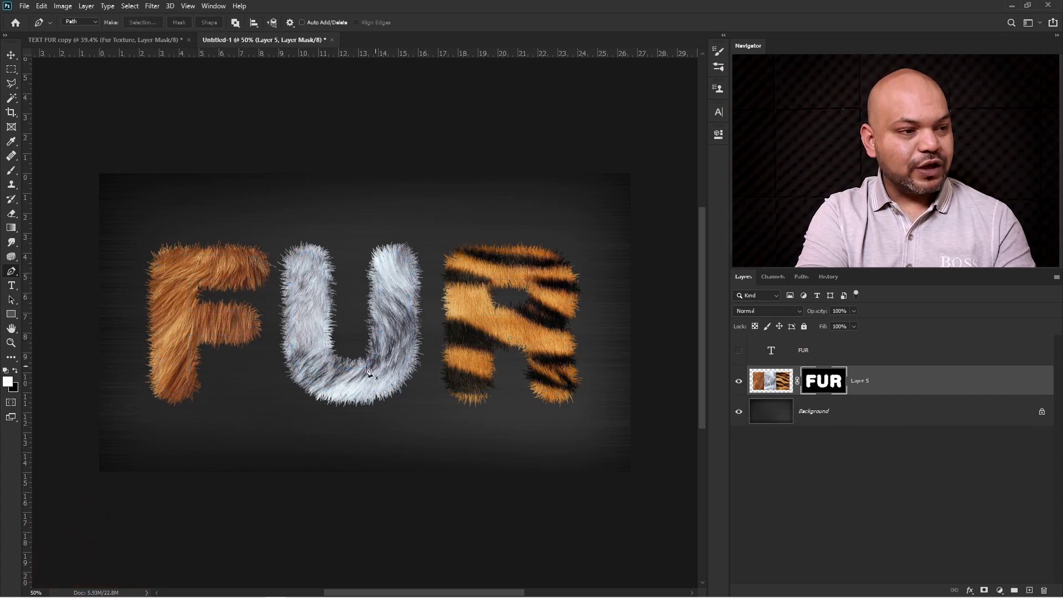
pyautogui.press('v')
pyautogui.click(771, 381)
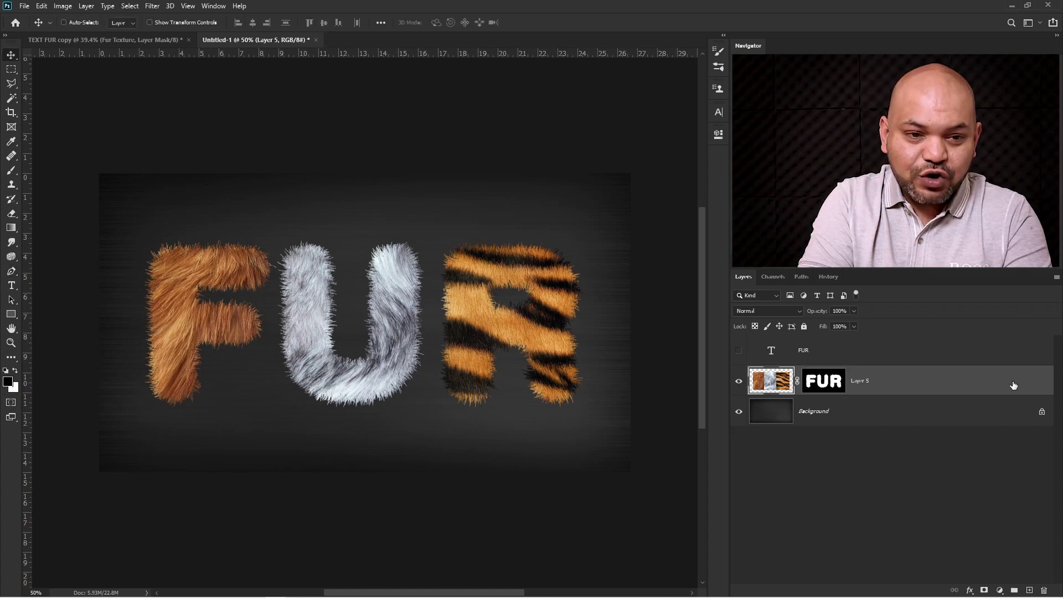
# - Add a Drop Shadow to Layer 5 at 126° with 58 px distance
pyautogui.doubleClick(1013, 386)
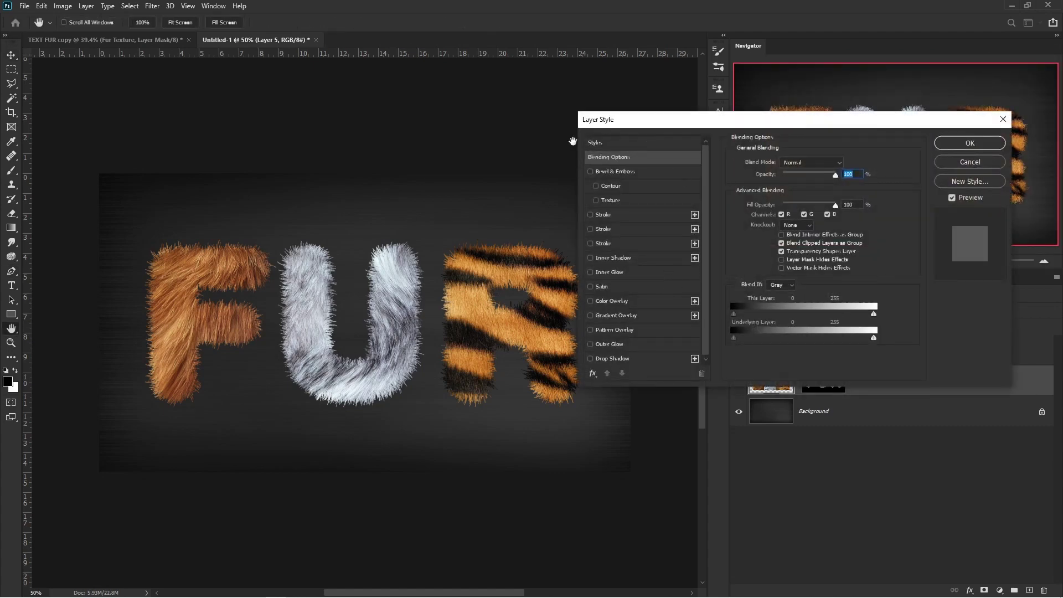
pyautogui.moveTo(613, 123); pyautogui.dragTo(599, 99)
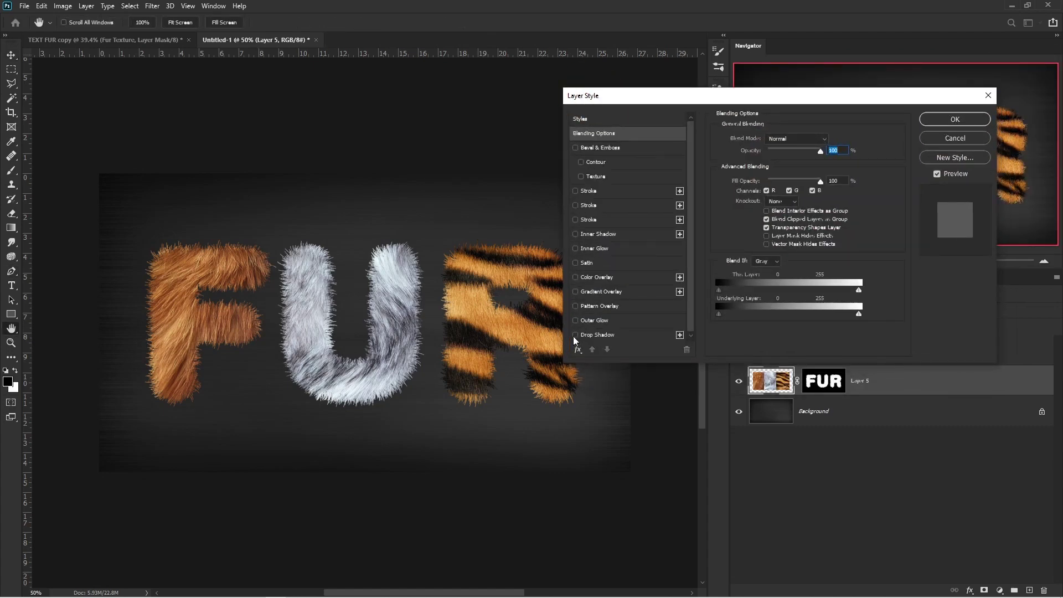
pyautogui.click(591, 335)
pyautogui.click(591, 335)
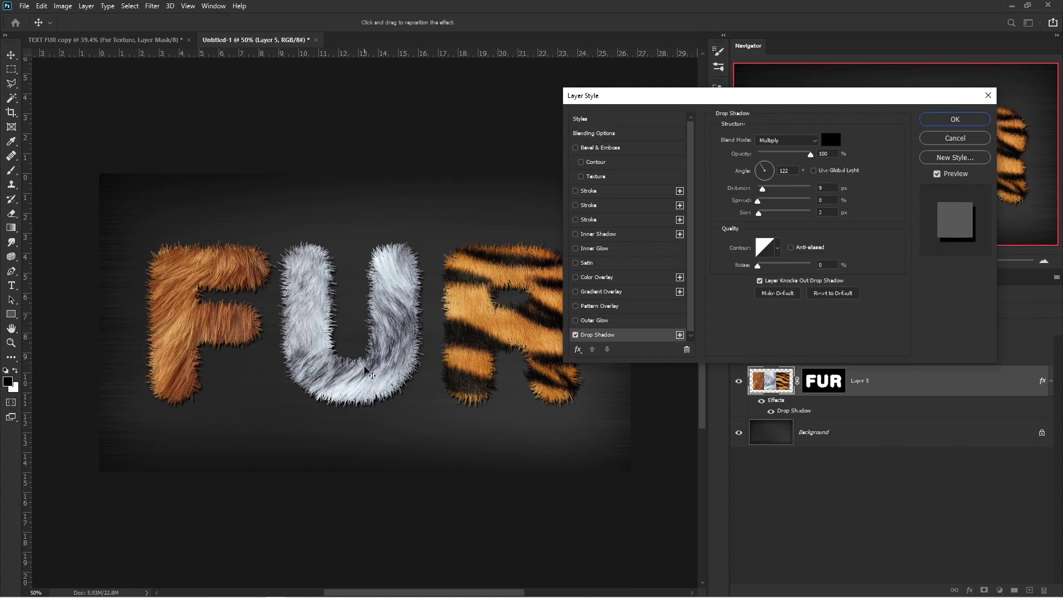
pyautogui.moveTo(367, 379); pyautogui.dragTo(372, 389)
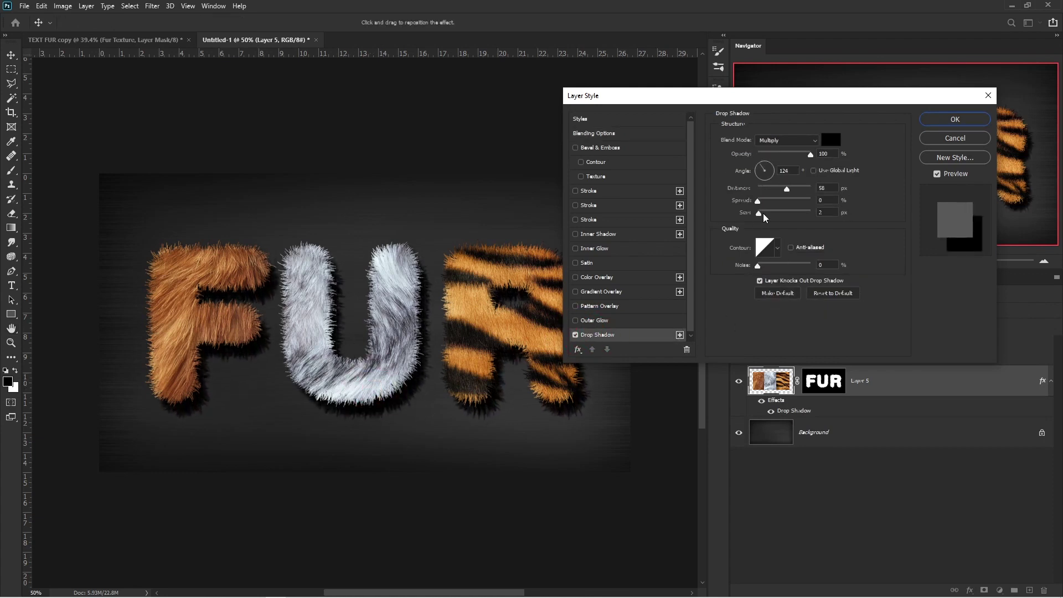